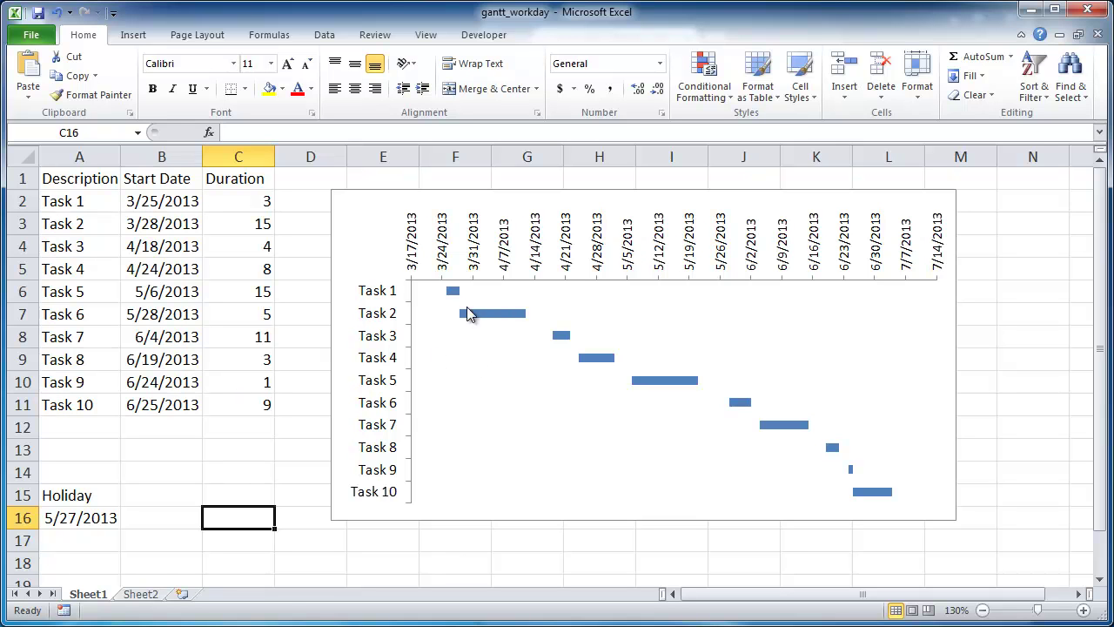
- Examine Task 1's start date and duration, and review the WORKDAY function arguments behind Task 2's start date
mouse_move(508, 321)
click(169, 209)
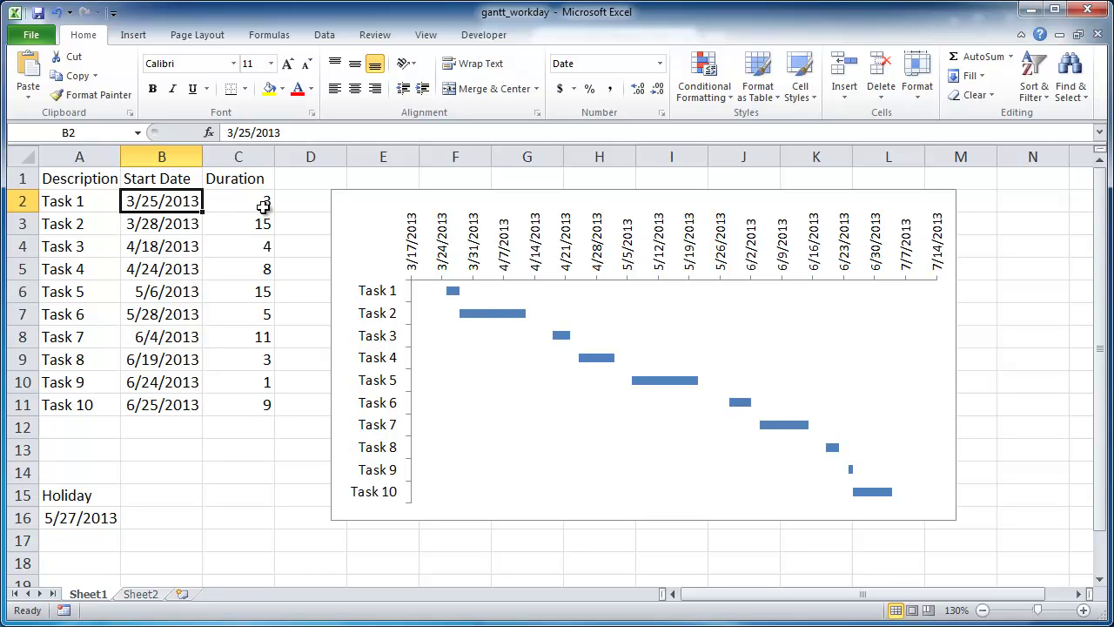
click(256, 203)
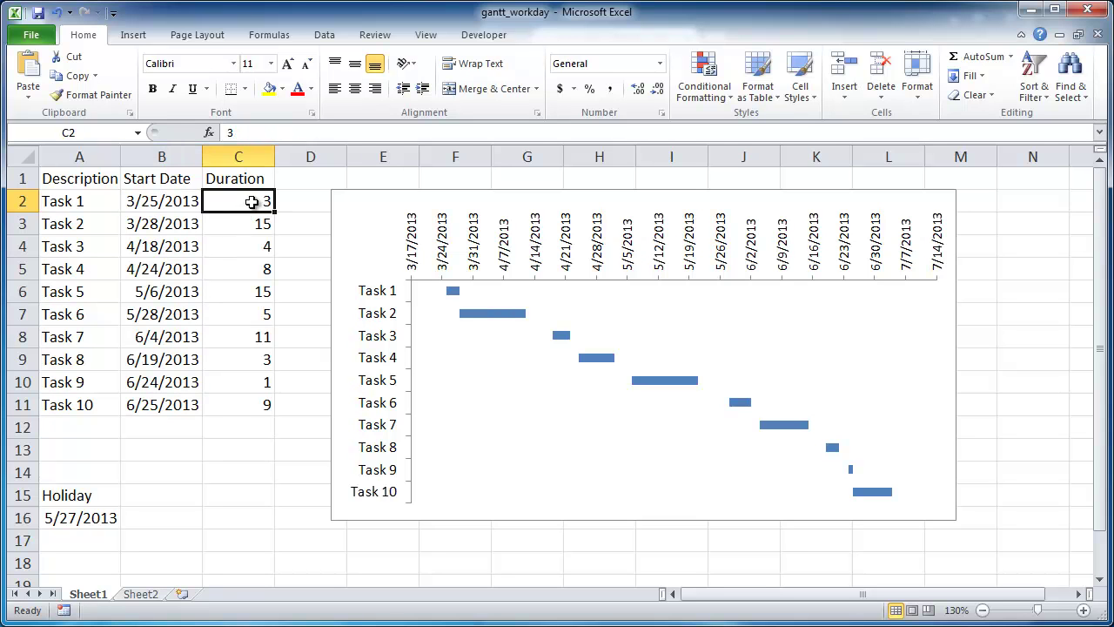
click(167, 225)
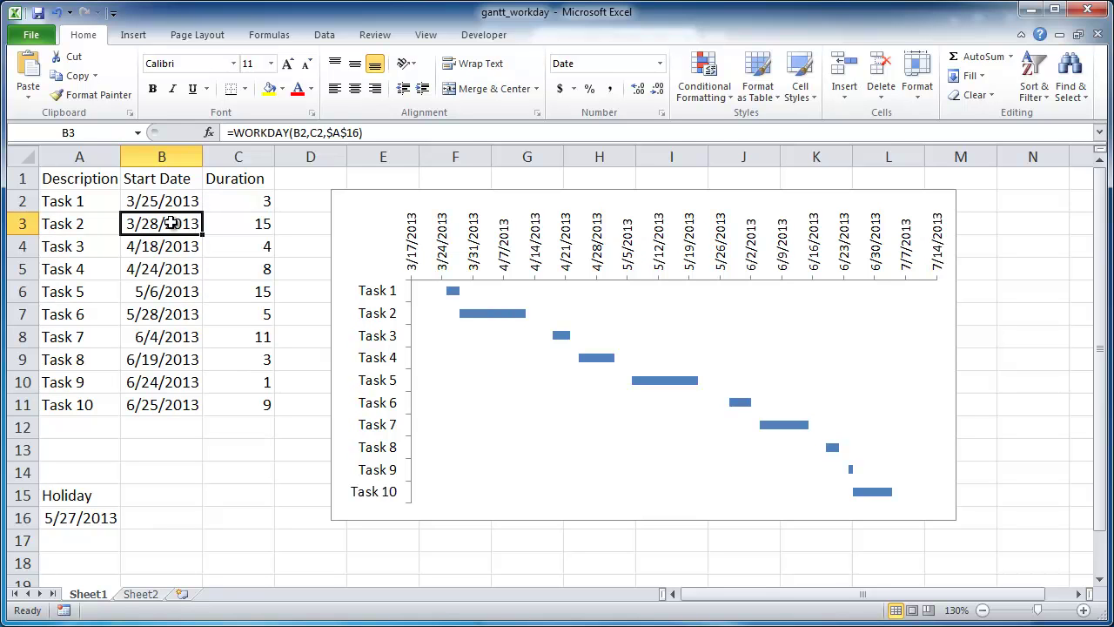
click(210, 138)
drag(681, 314, 472, 322)
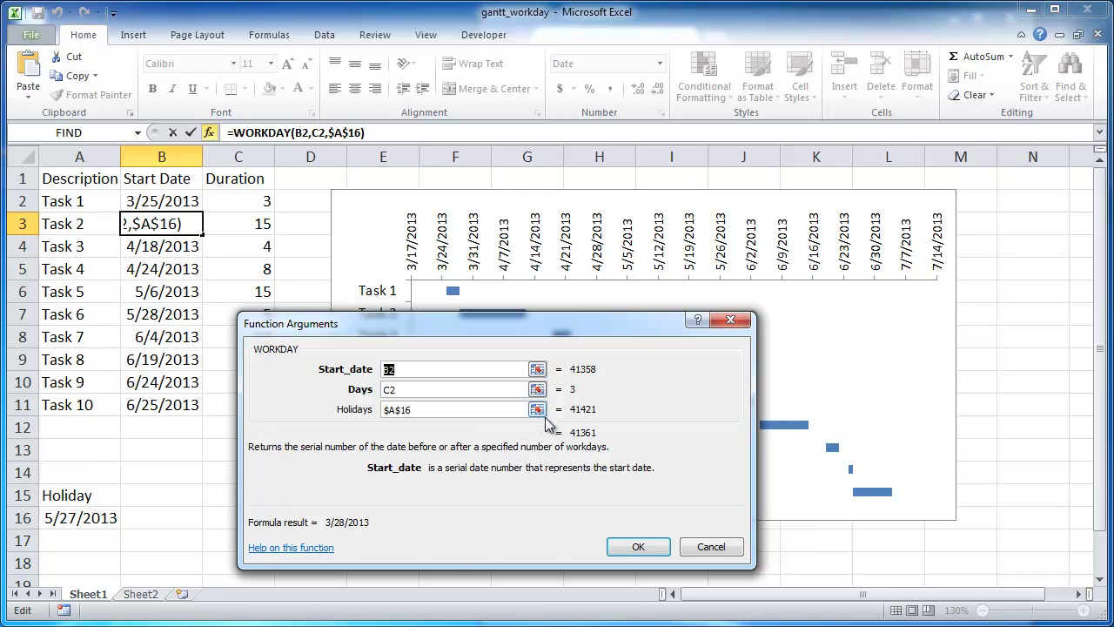
click(638, 547)
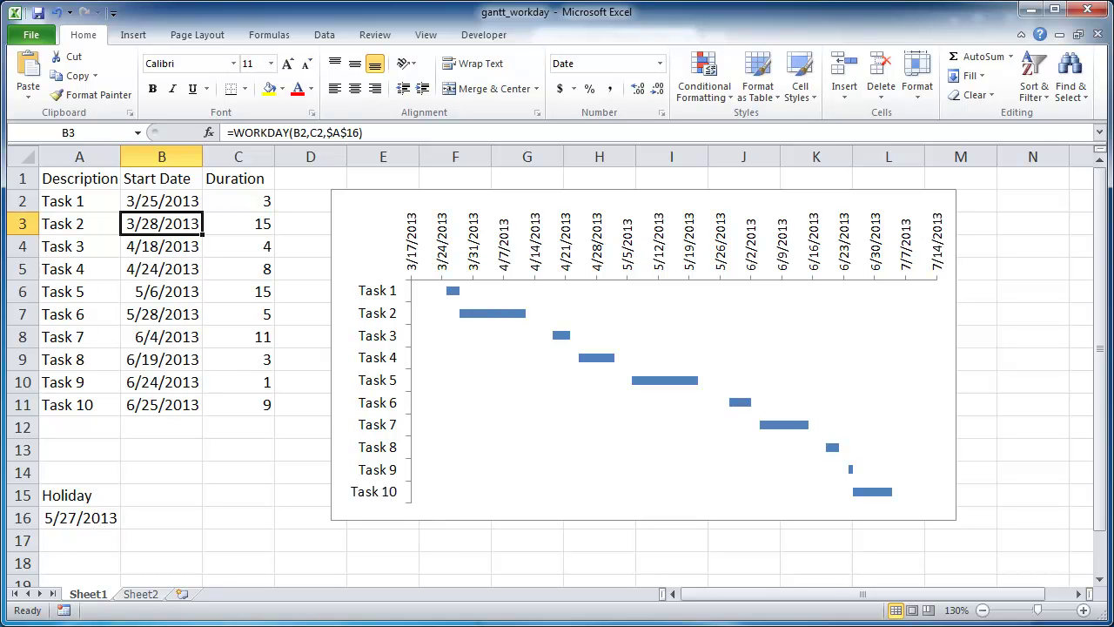
- Check Task 5's start date formula in B6 against the 2013 United States calendar in the web browser, returning to the workbook
key(alt+Tab)
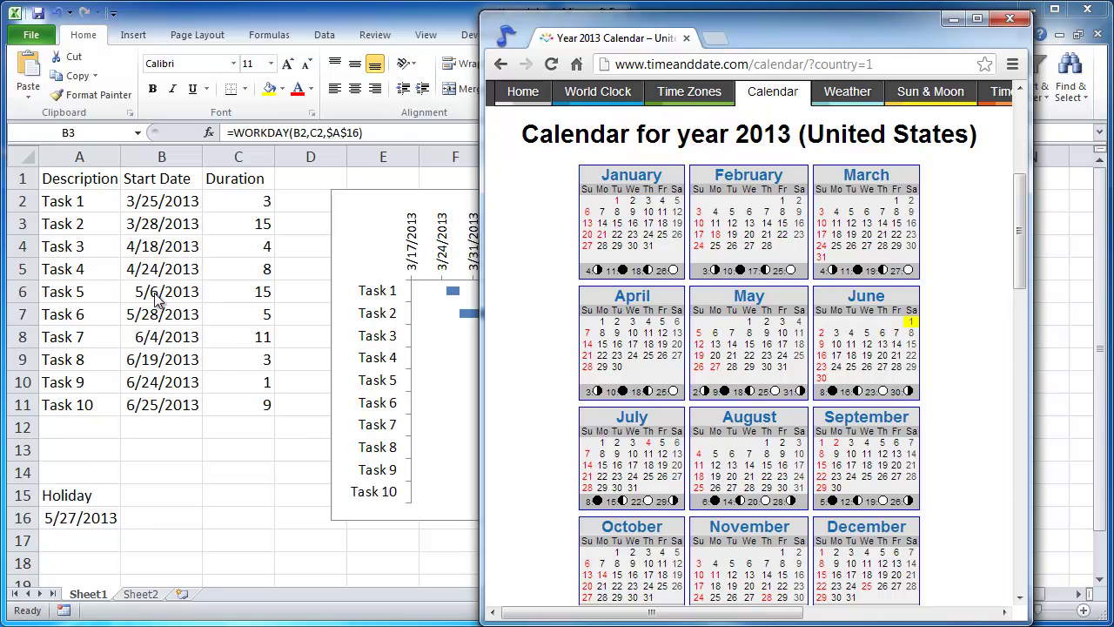
click(157, 294)
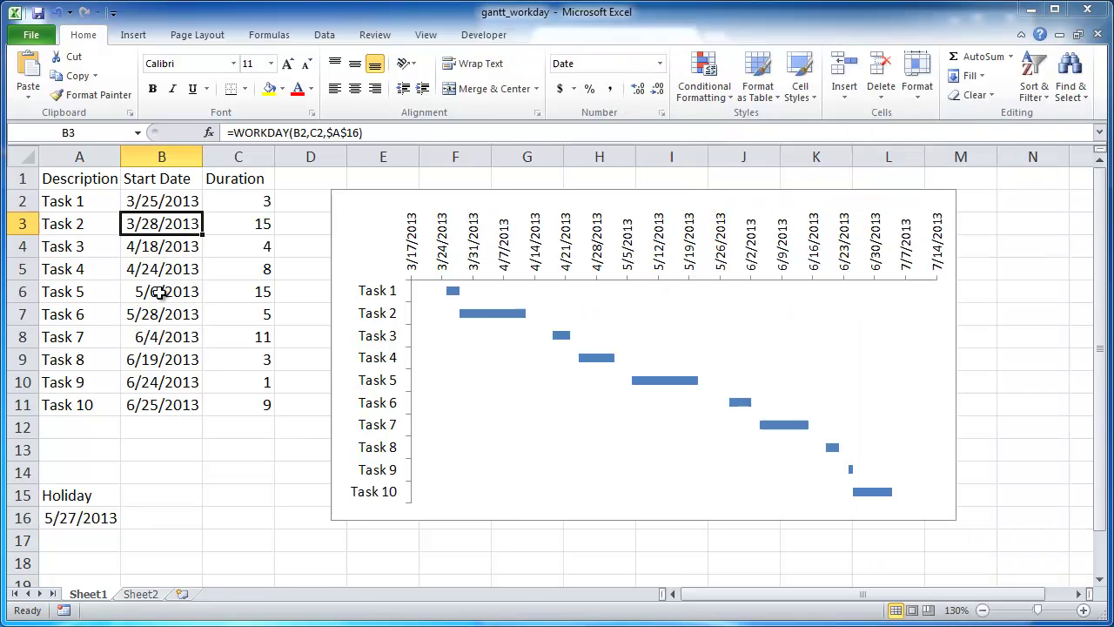
click(155, 291)
key(alt+Tab)
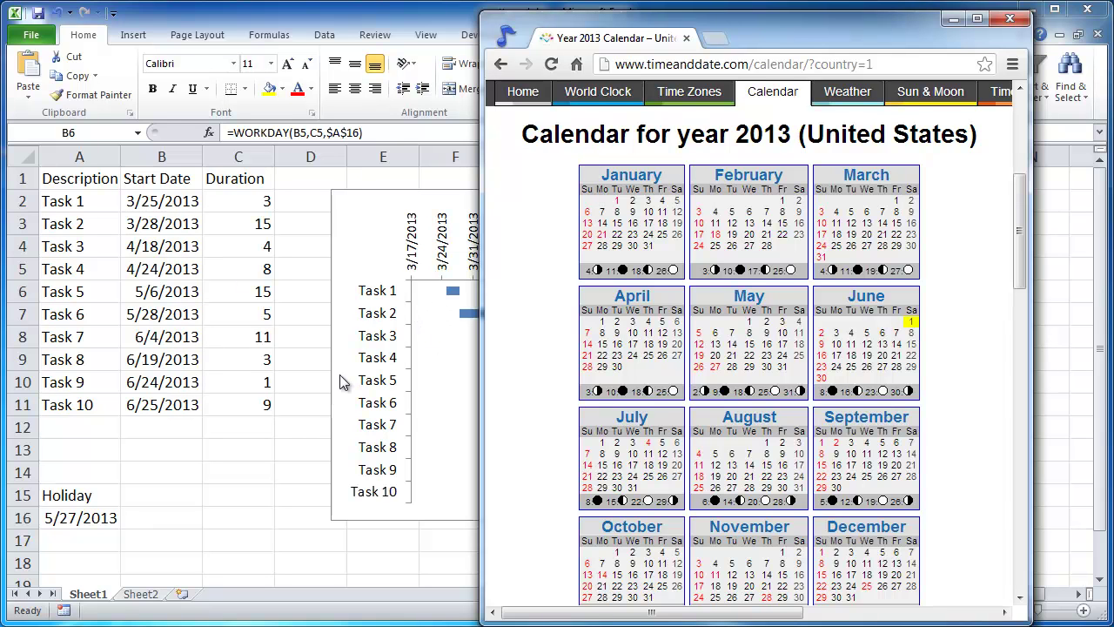
key(alt+Tab)
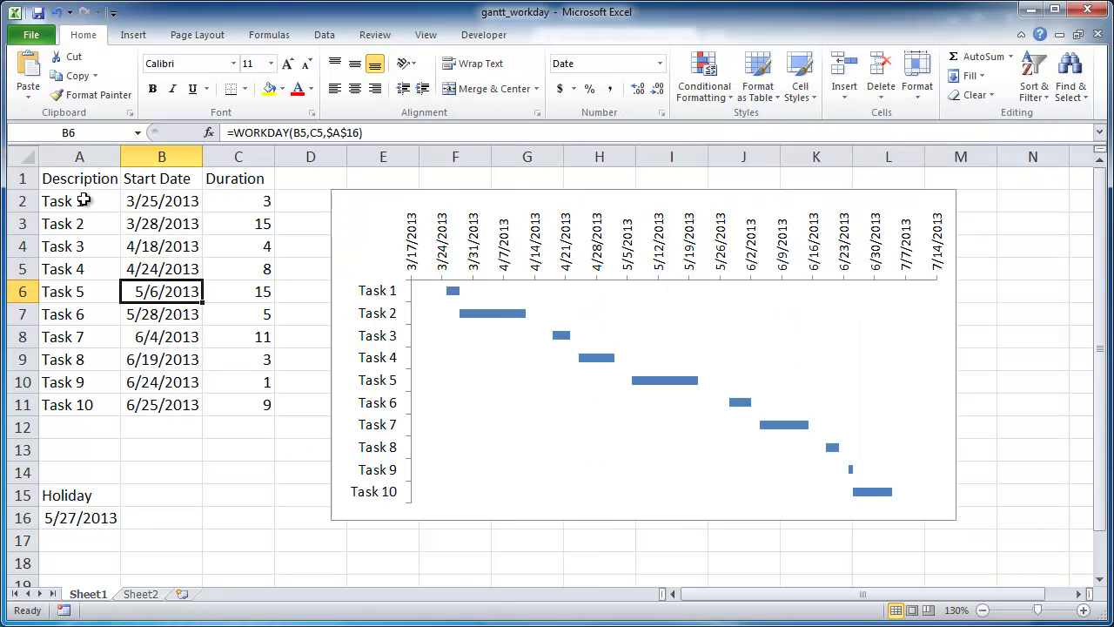
- Copy the task table and holiday list in A1:C16 of Sheet1 to cell A1 of Sheet2
drag(82, 179, 219, 512)
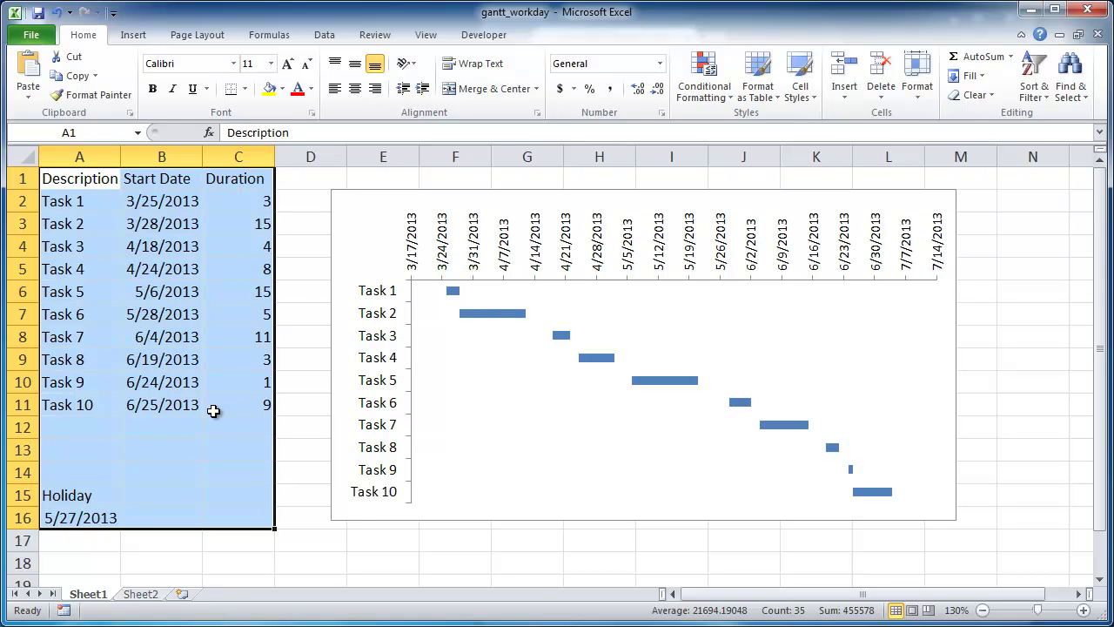
key(ctrl+c)
click(143, 597)
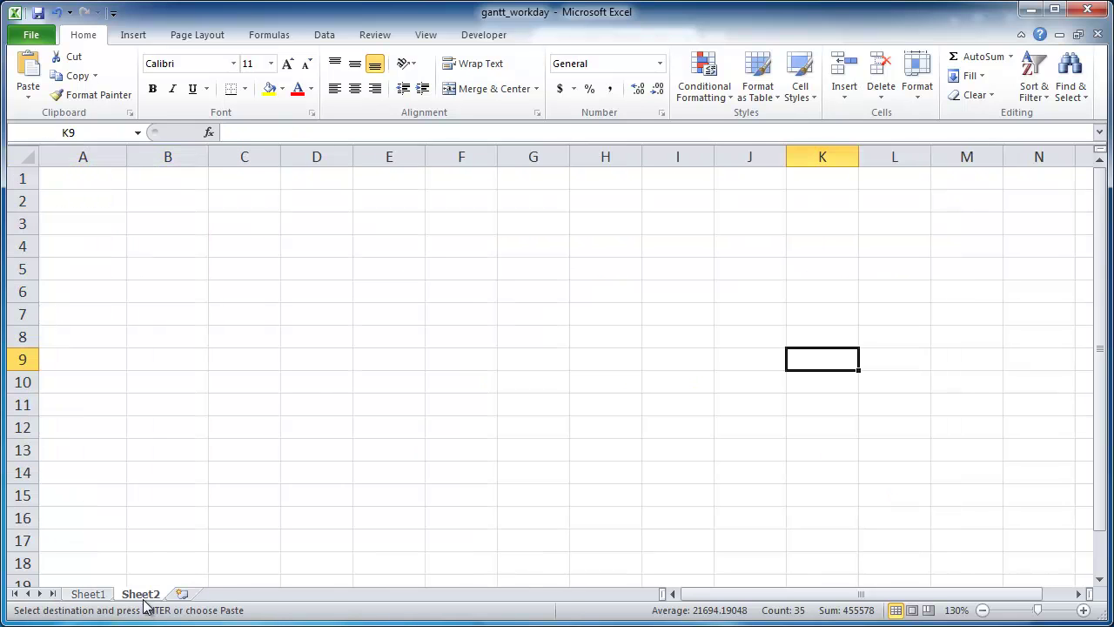
click(92, 177)
key(ctrl+v)
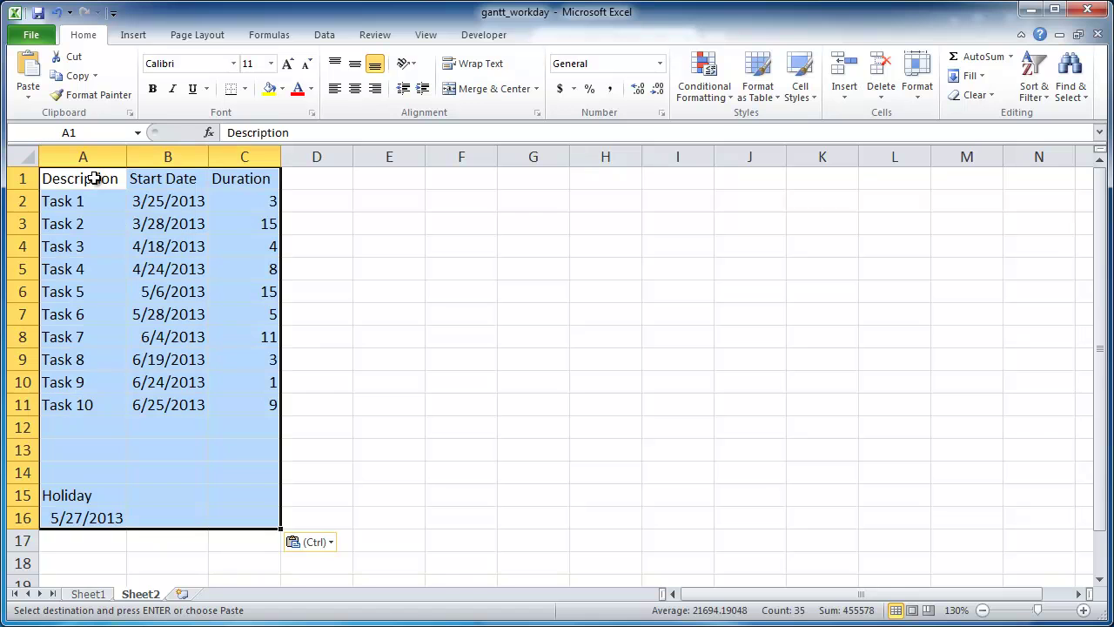
- Insert a 2-D stacked bar chart from the Sheet2 task table and place it beside the data, starting around row 2
click(197, 292)
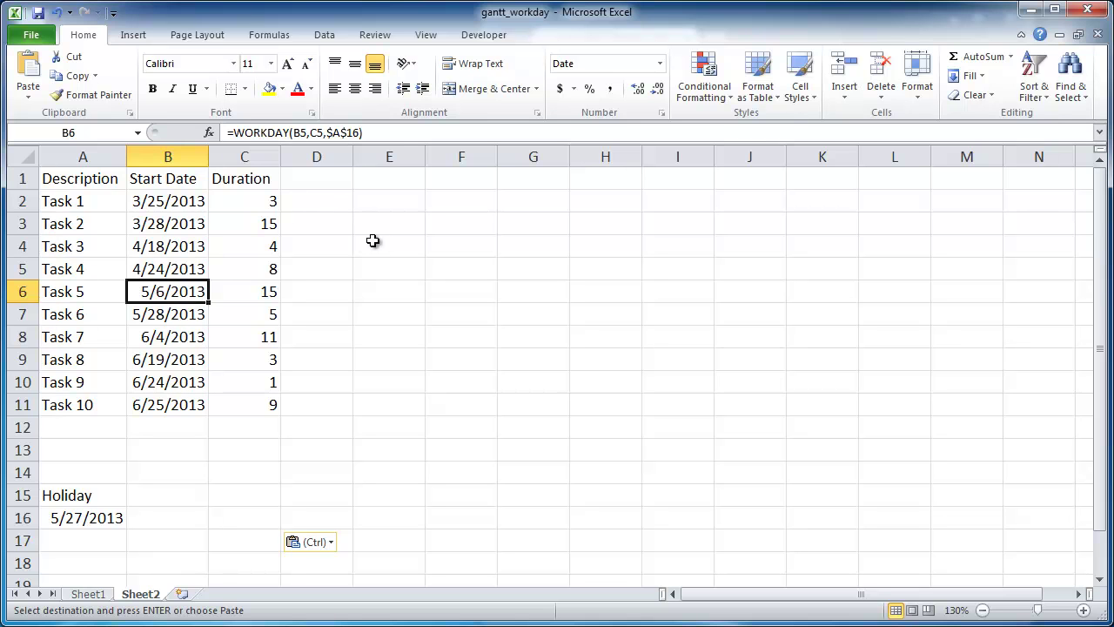
click(136, 38)
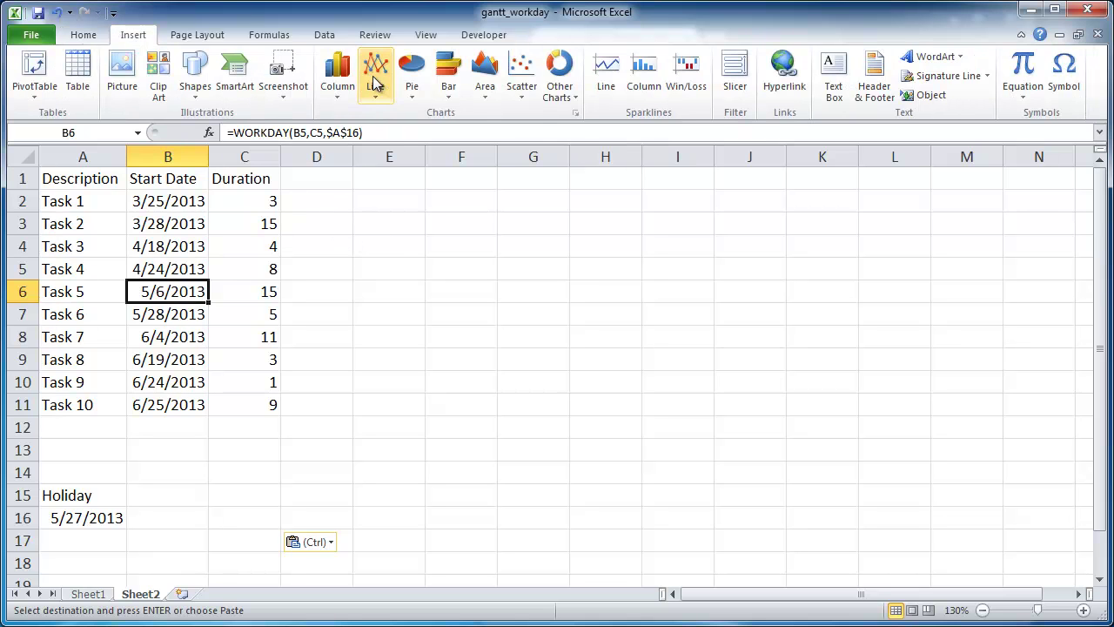
click(448, 83)
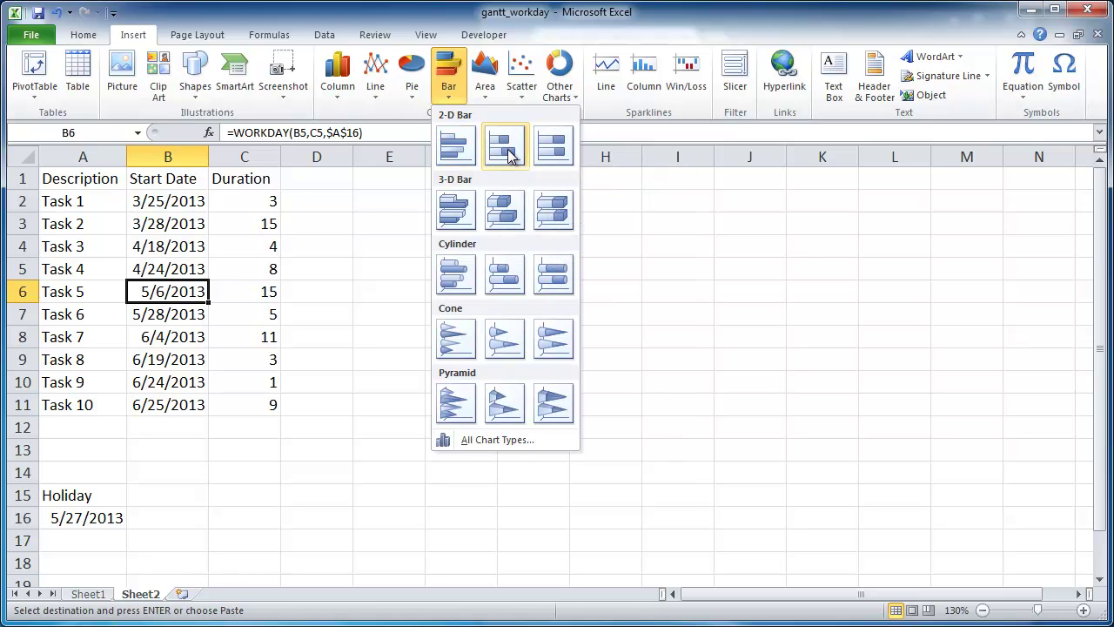
click(509, 155)
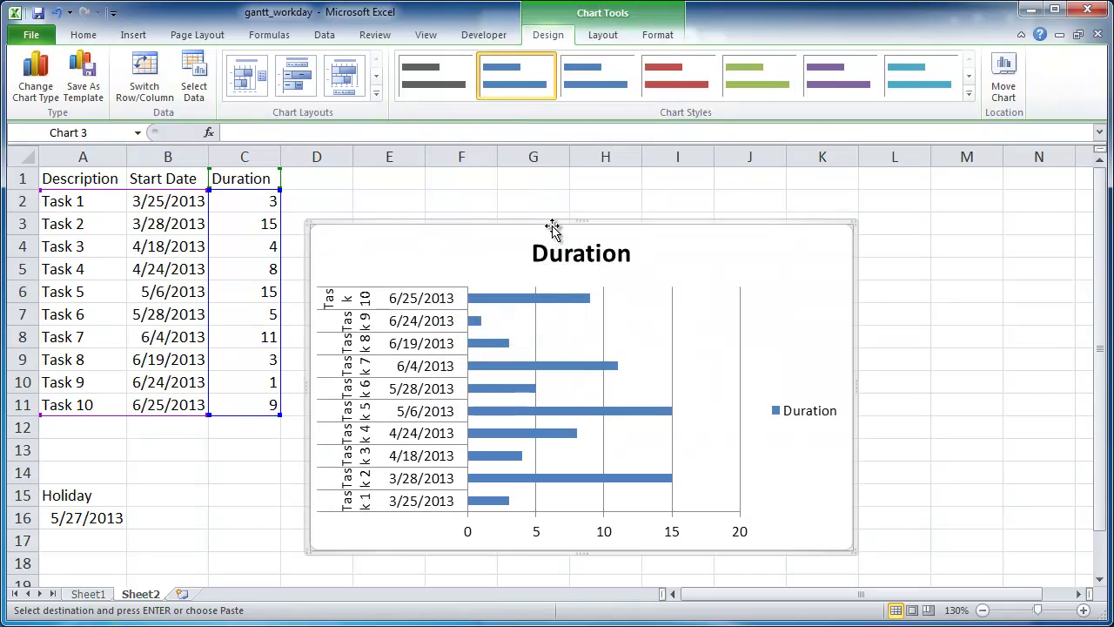
drag(552, 228, 646, 193)
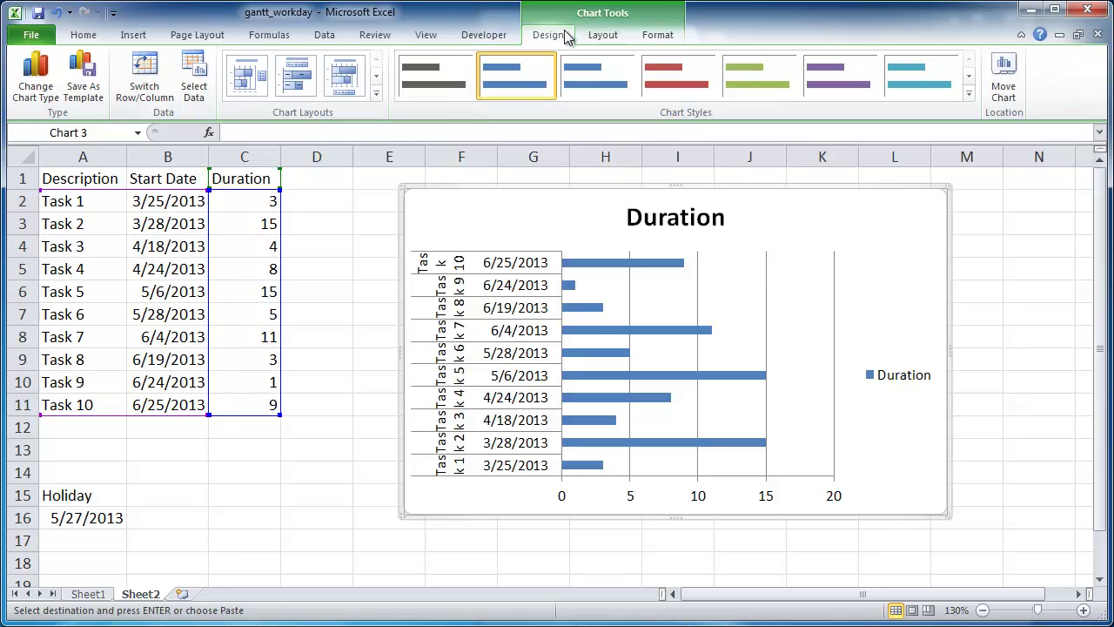
- Change the chart's category axis label range to the task names in Sheet2 A2:A11
click(200, 86)
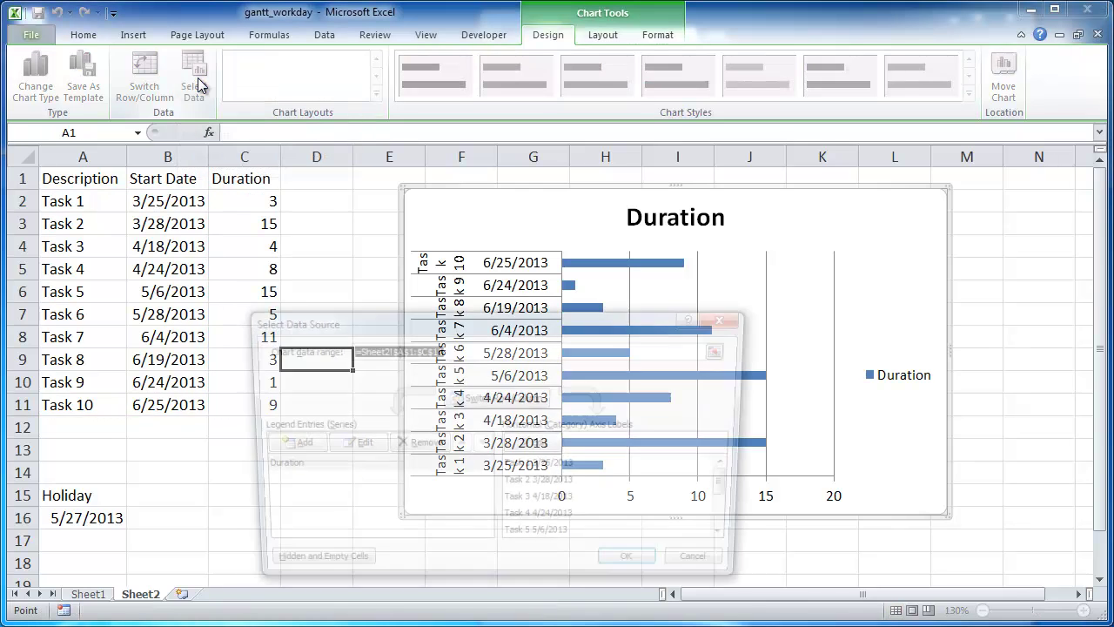
drag(507, 329, 563, 300)
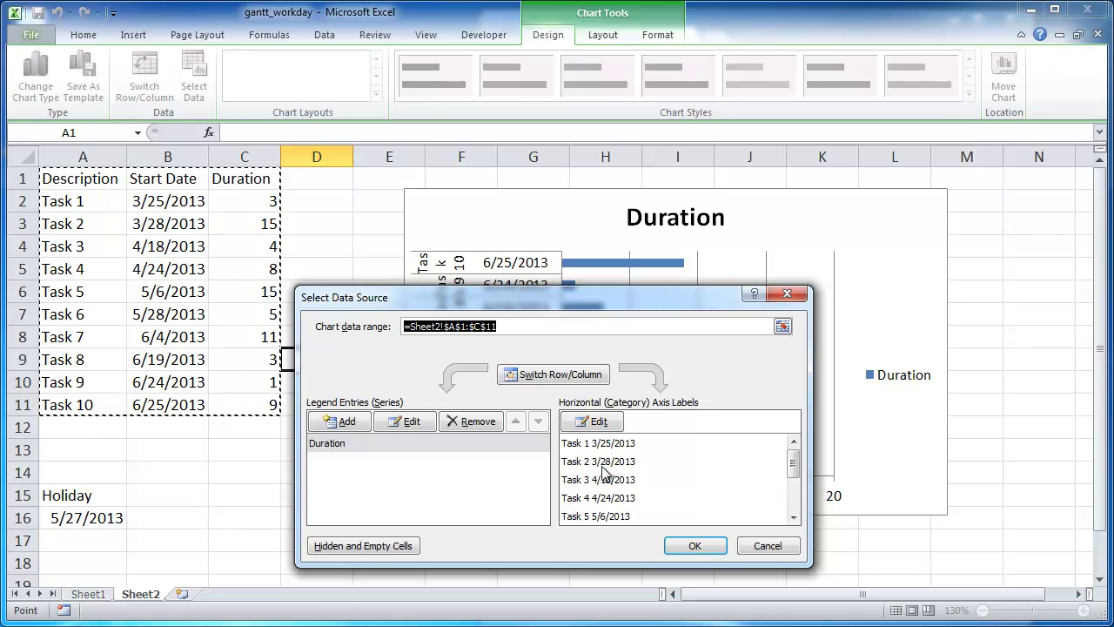
drag(470, 292, 557, 307)
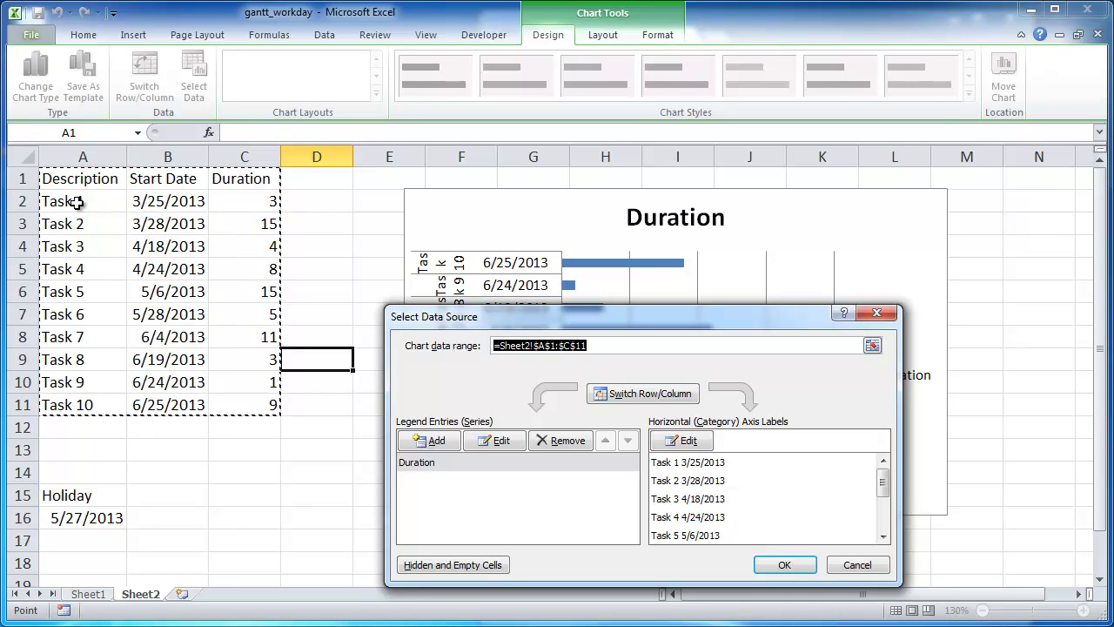
click(687, 441)
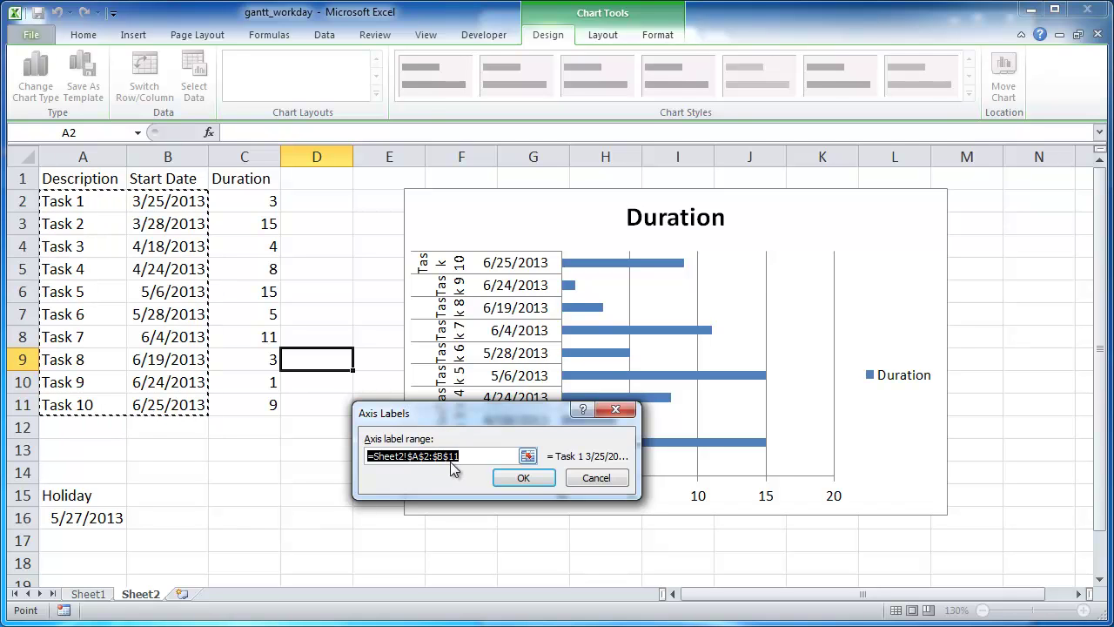
click(88, 201)
drag(88, 201, 100, 400)
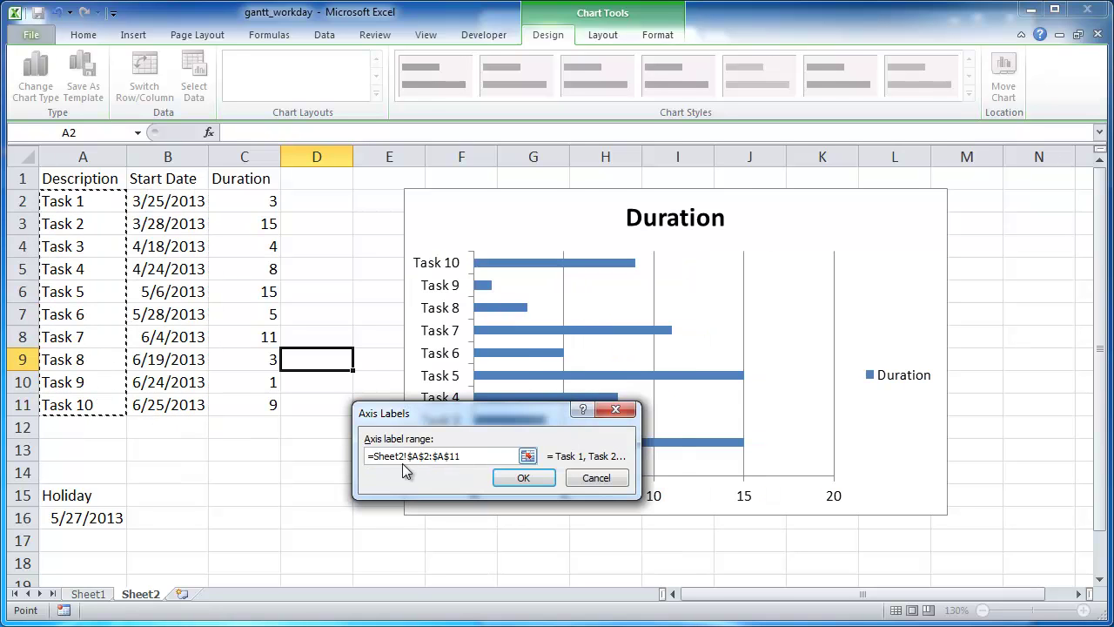
click(527, 480)
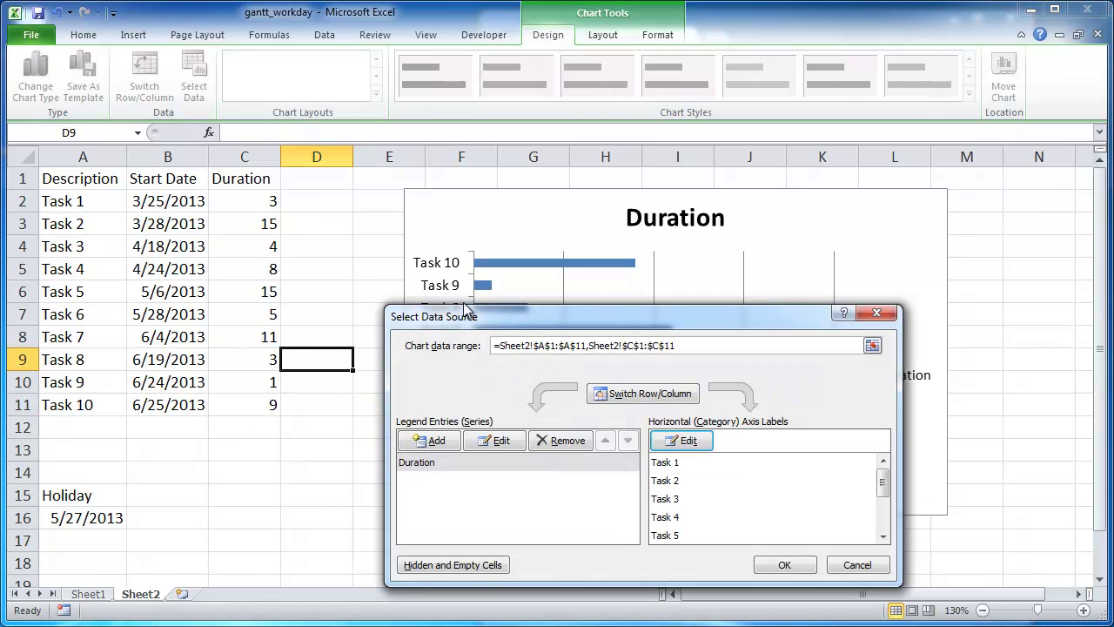
- Add a chart series named from B1 (Start Date) with values B2:B11, and apply the data source changes
drag(475, 317, 633, 271)
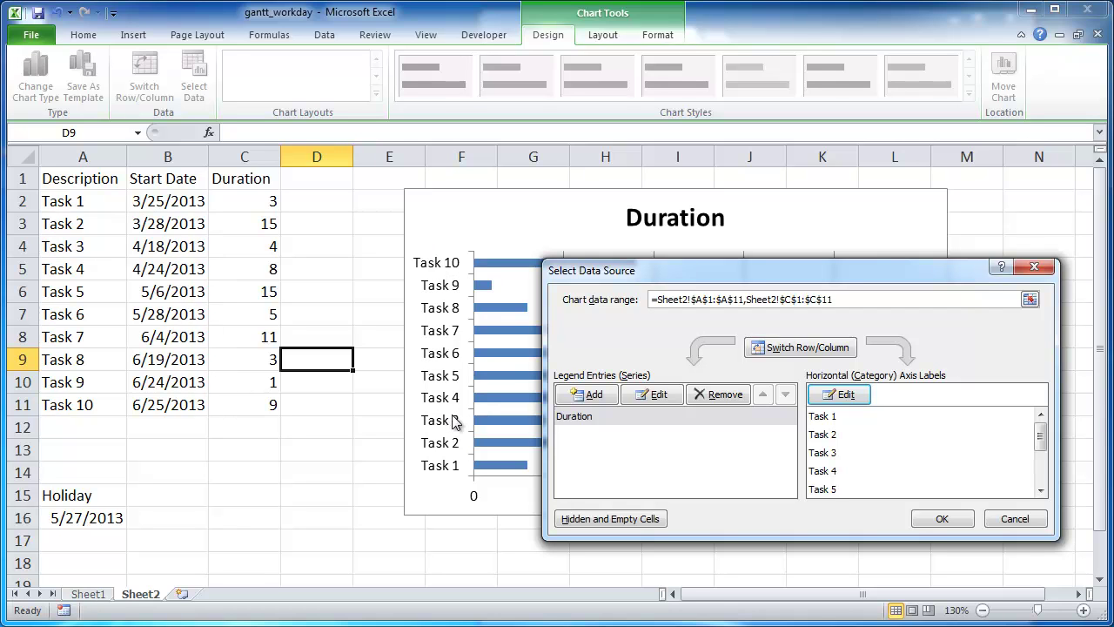
drag(677, 290, 720, 280)
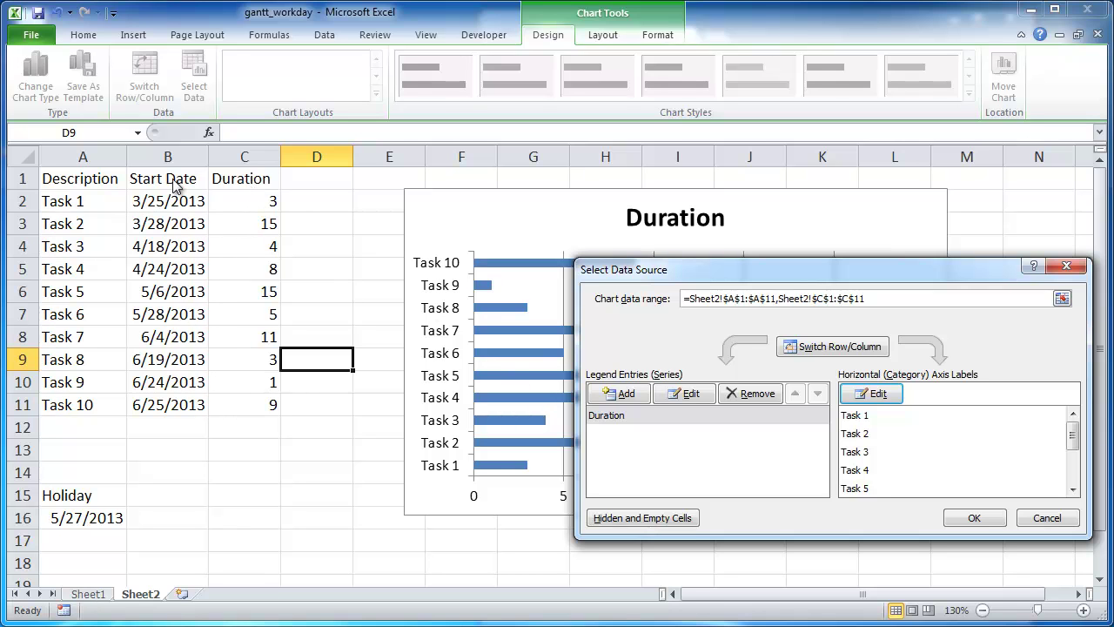
click(621, 393)
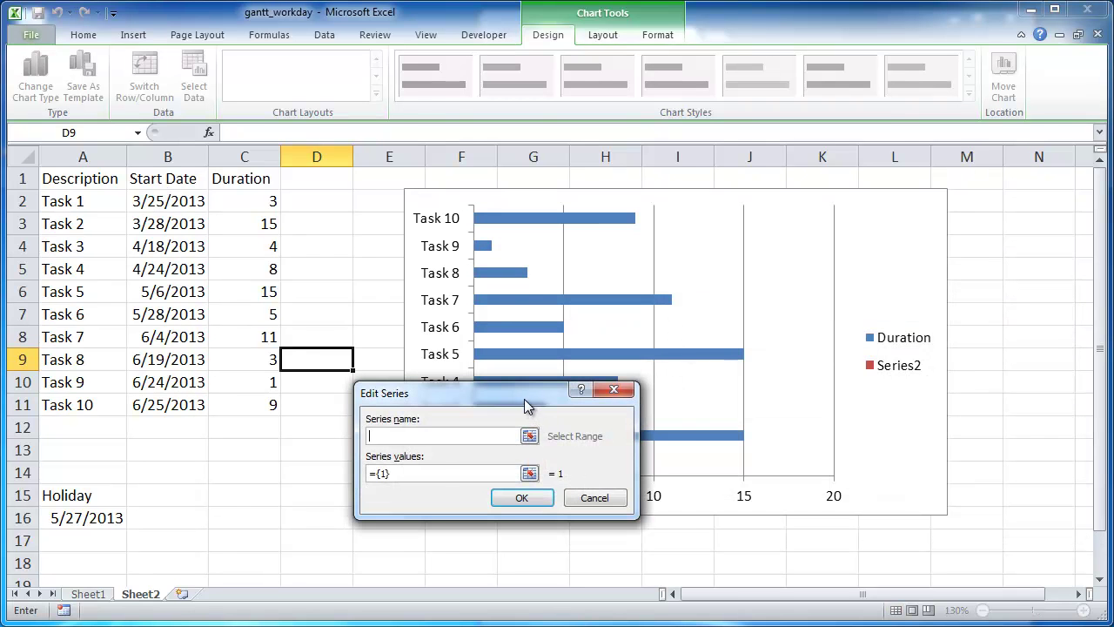
drag(526, 405, 751, 379)
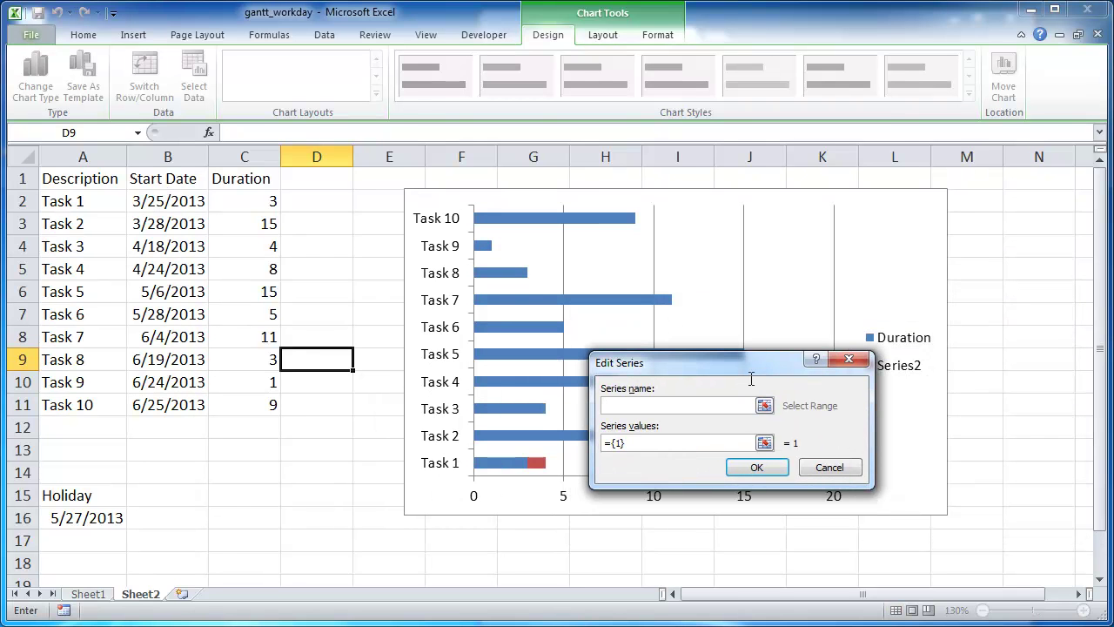
click(187, 180)
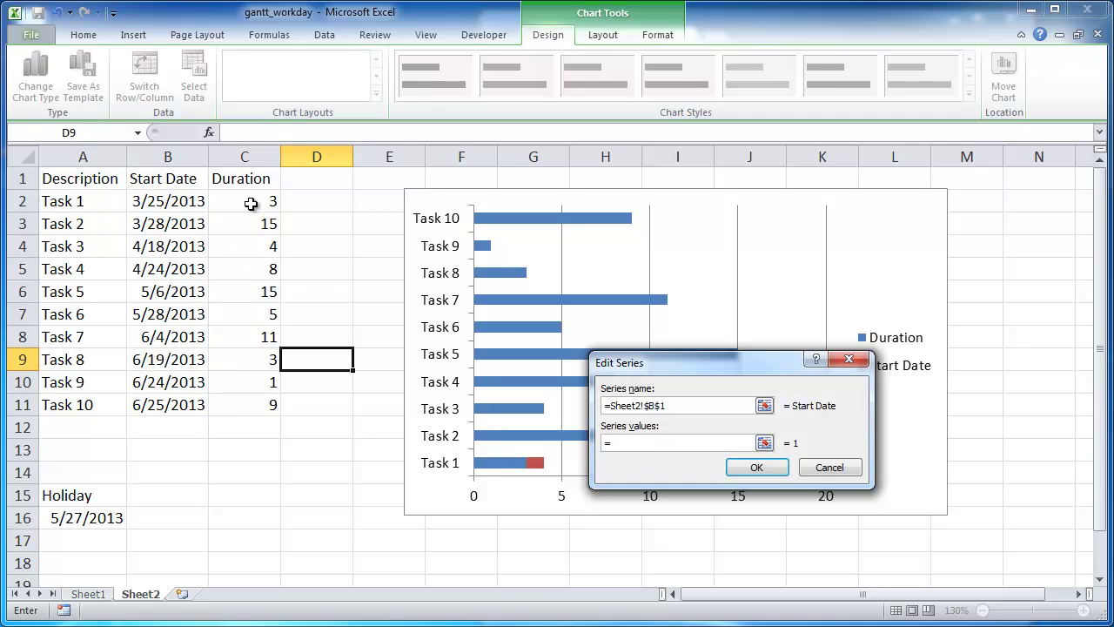
drag(169, 204, 183, 405)
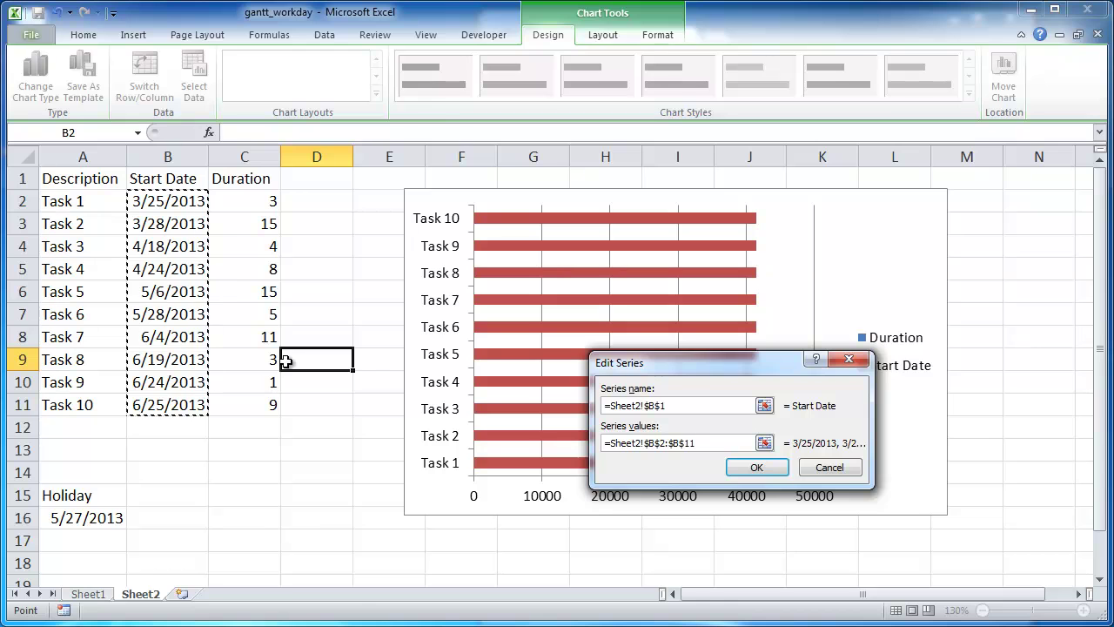
click(756, 467)
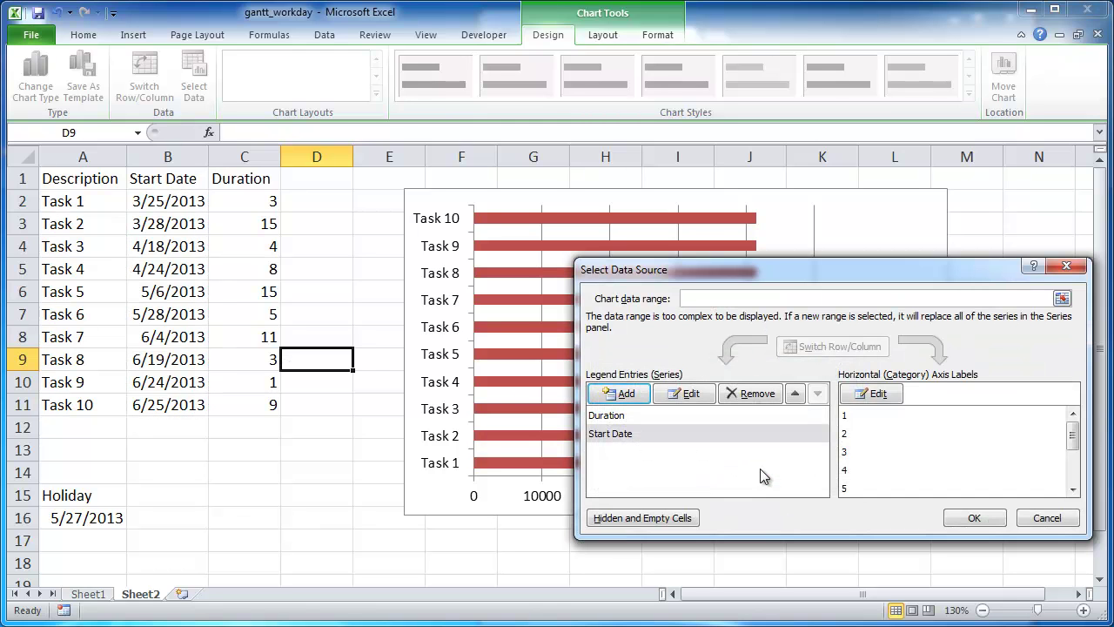
drag(866, 273, 785, 274)
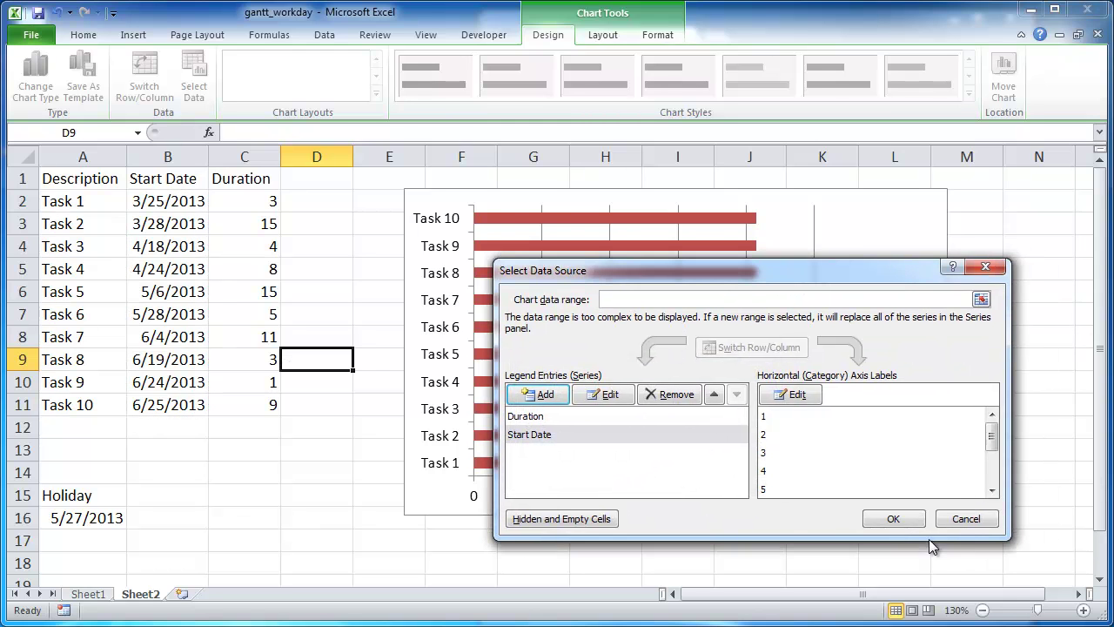
click(893, 518)
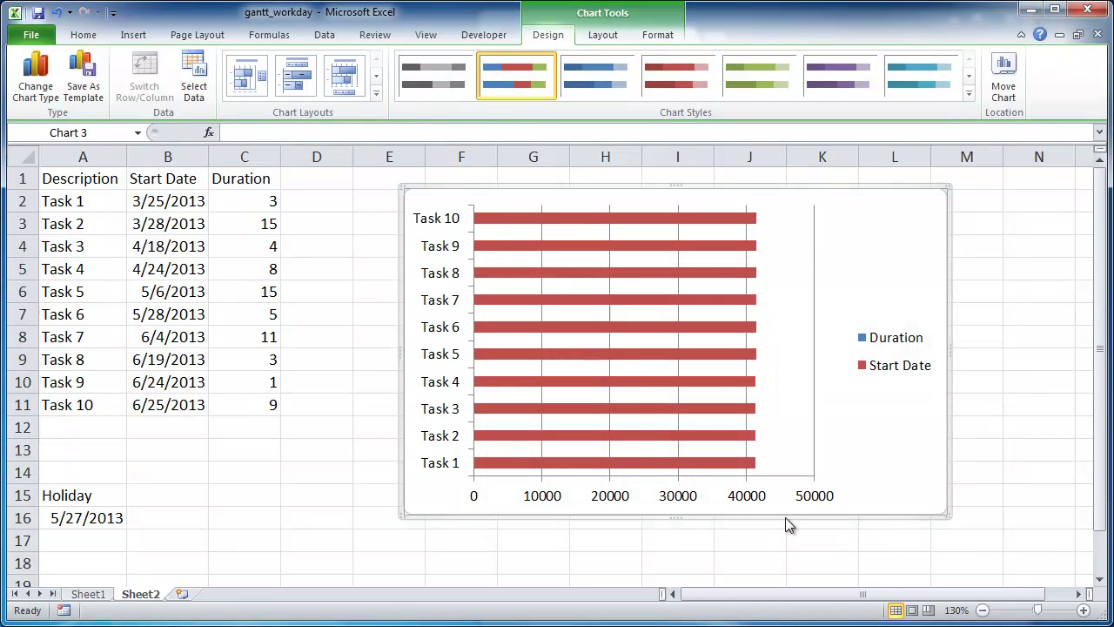
- Reorder the chart's data series so Start Date comes before Duration, and apply the data source change
mouse_move(655, 219)
click(614, 247)
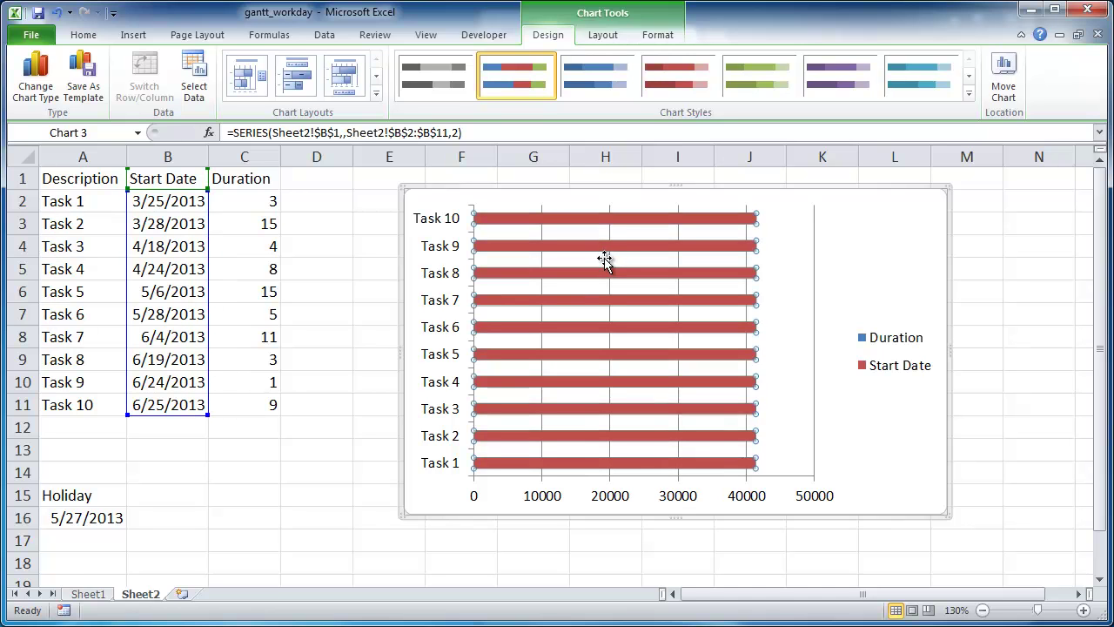
click(778, 256)
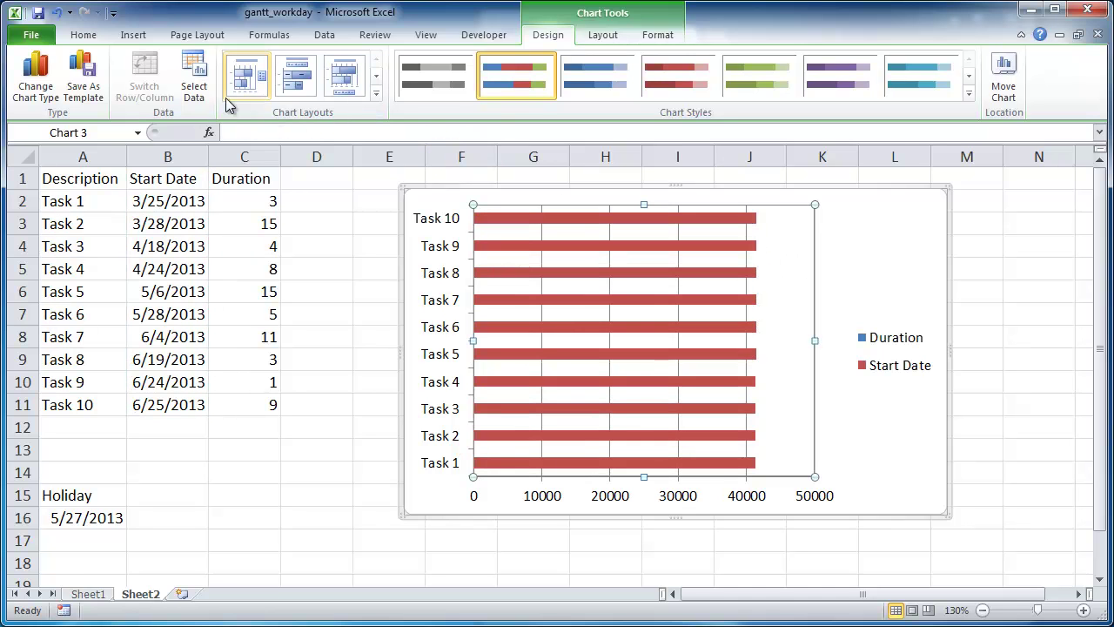
click(193, 90)
drag(597, 269, 438, 318)
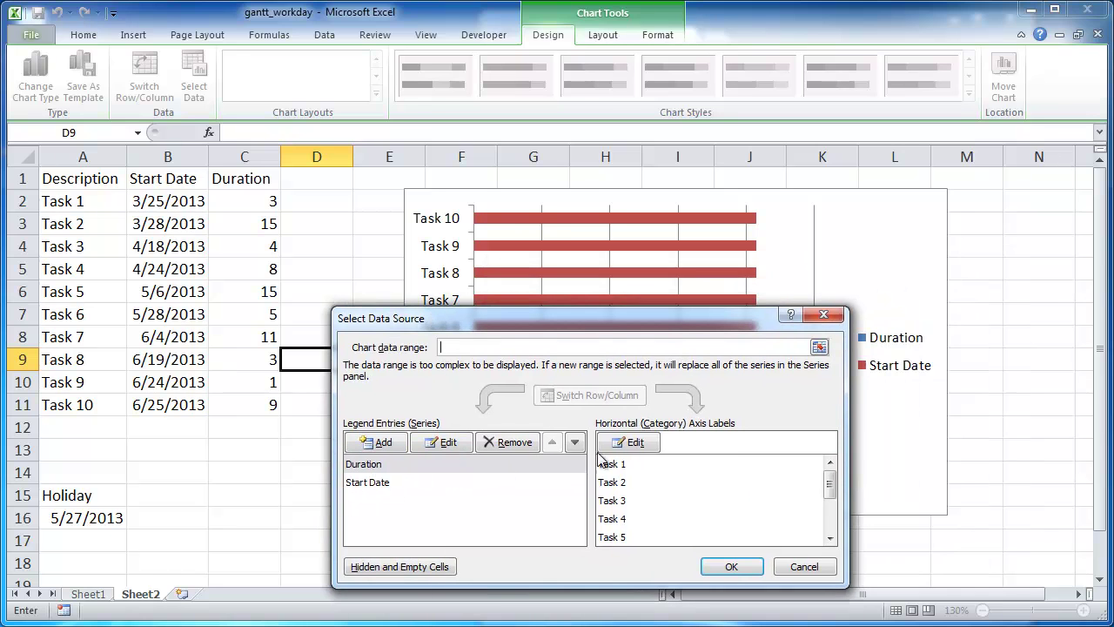
click(448, 483)
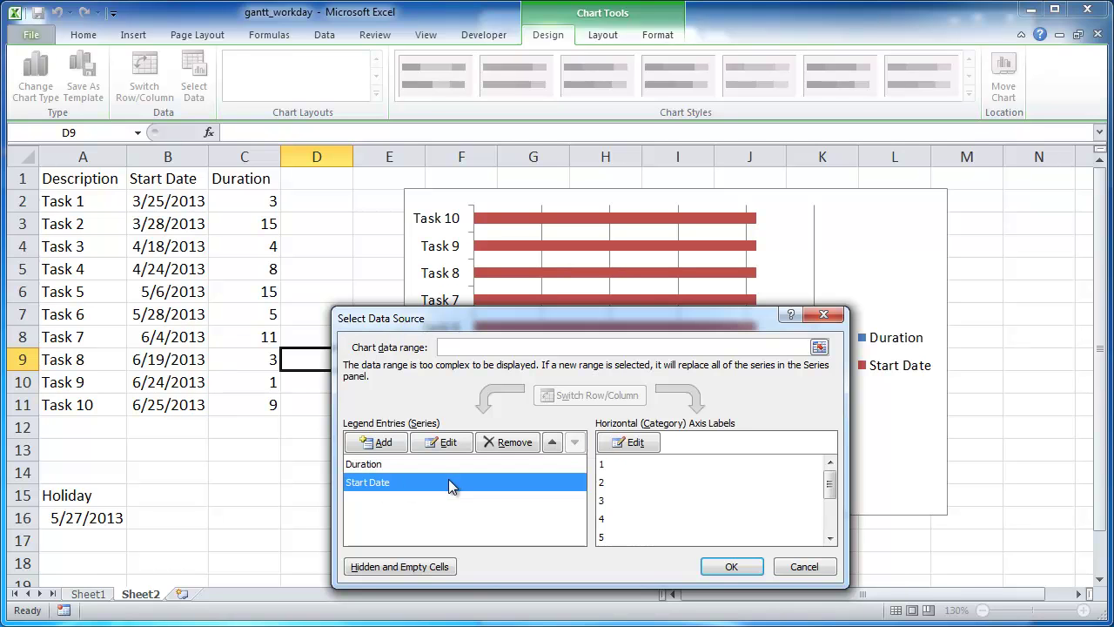
click(552, 442)
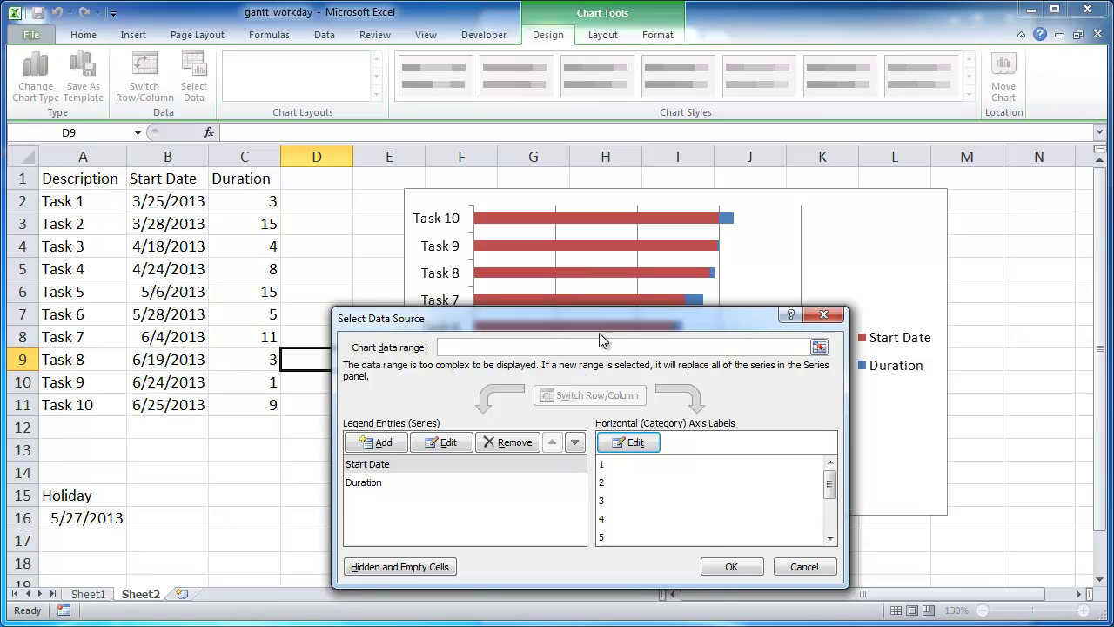
drag(604, 324, 683, 345)
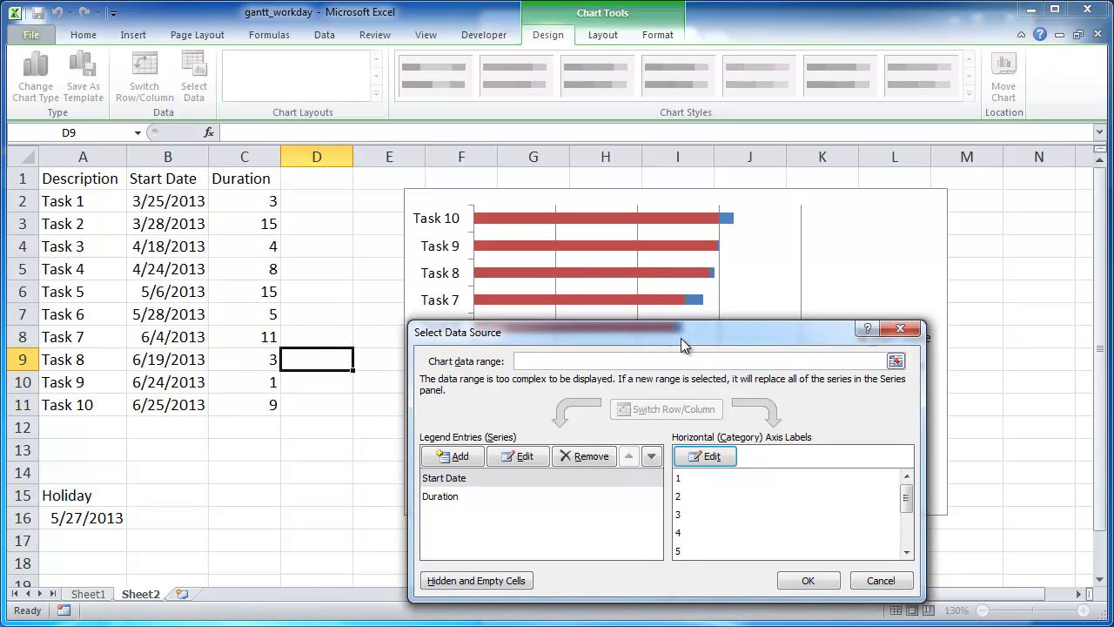
click(808, 580)
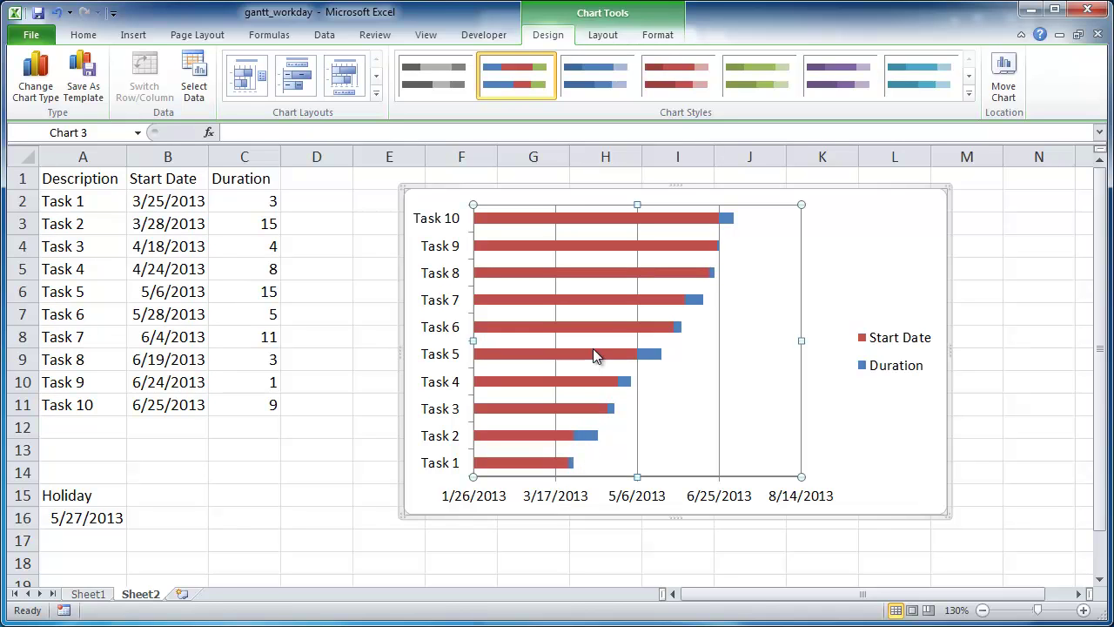
mouse_move(698, 300)
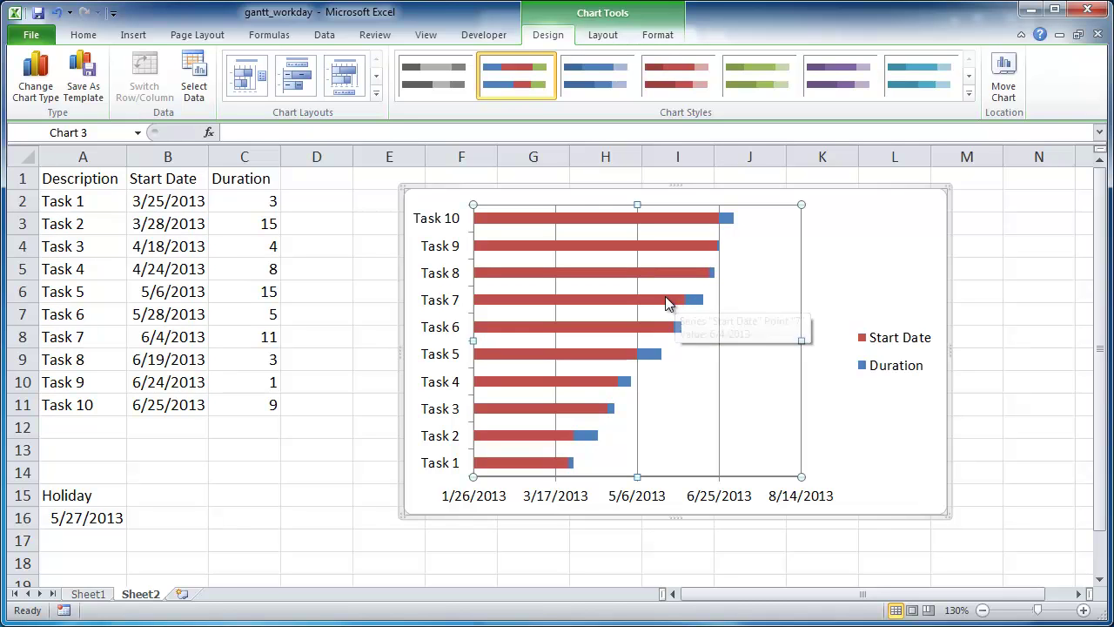
mouse_move(651, 306)
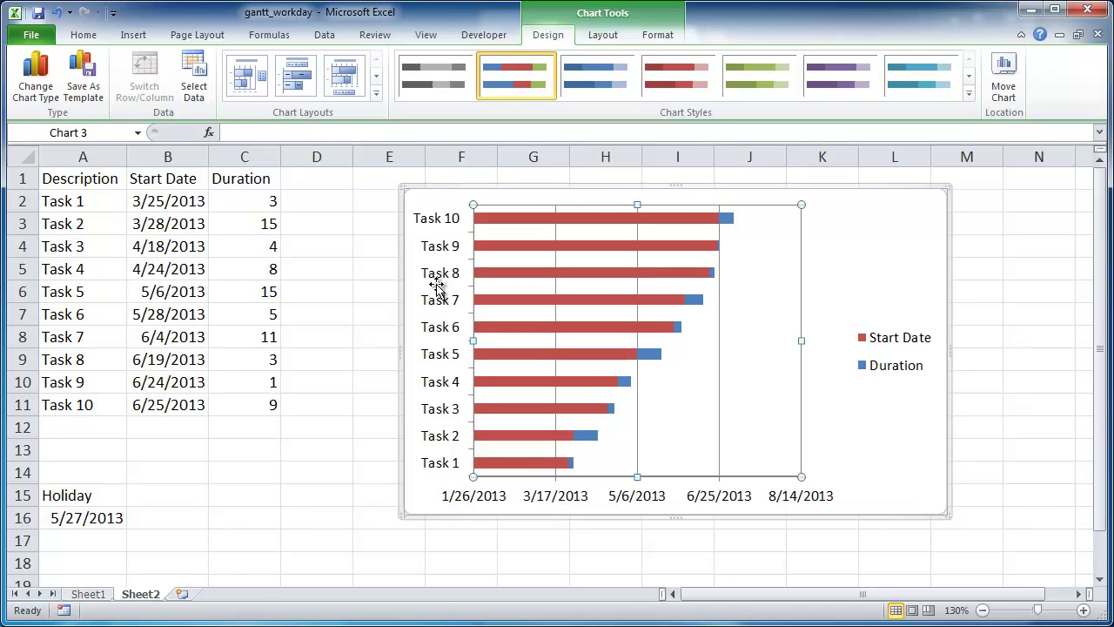
click(442, 359)
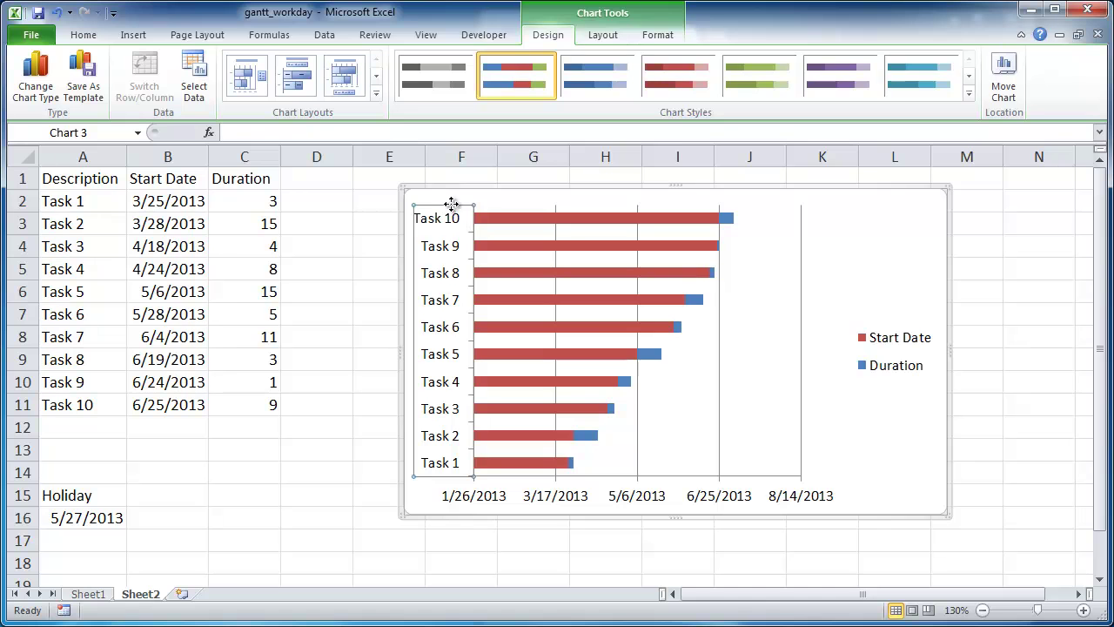
click(422, 395)
right_click(422, 395)
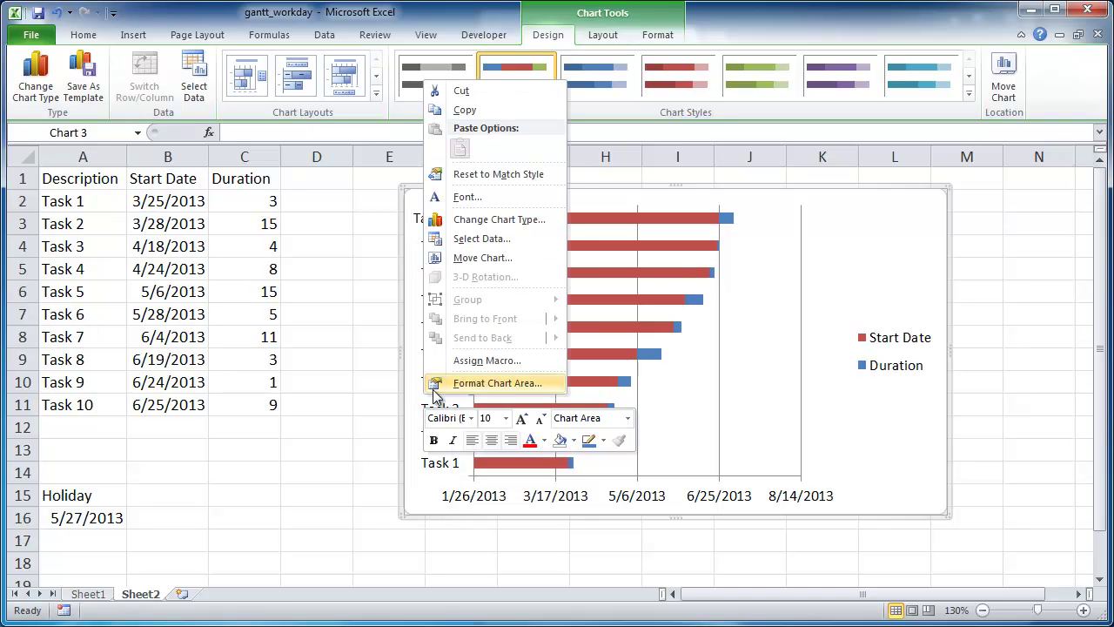
click(501, 383)
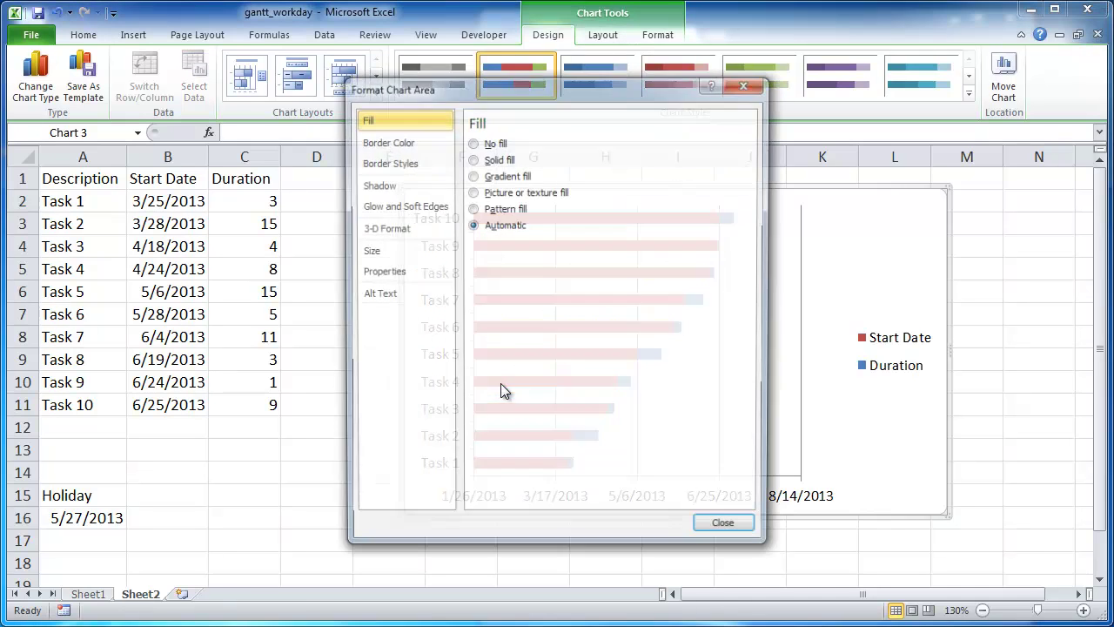
drag(552, 97, 709, 101)
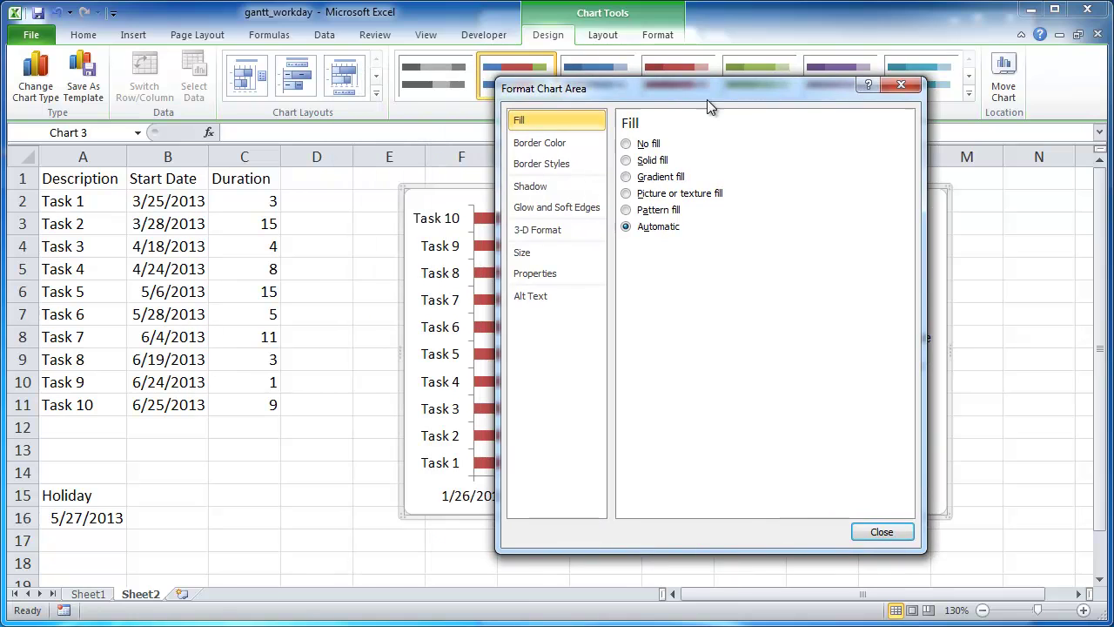
click(870, 539)
- Set the vertical task axis to show its categories in reverse order, and delete the chart's legend
click(451, 304)
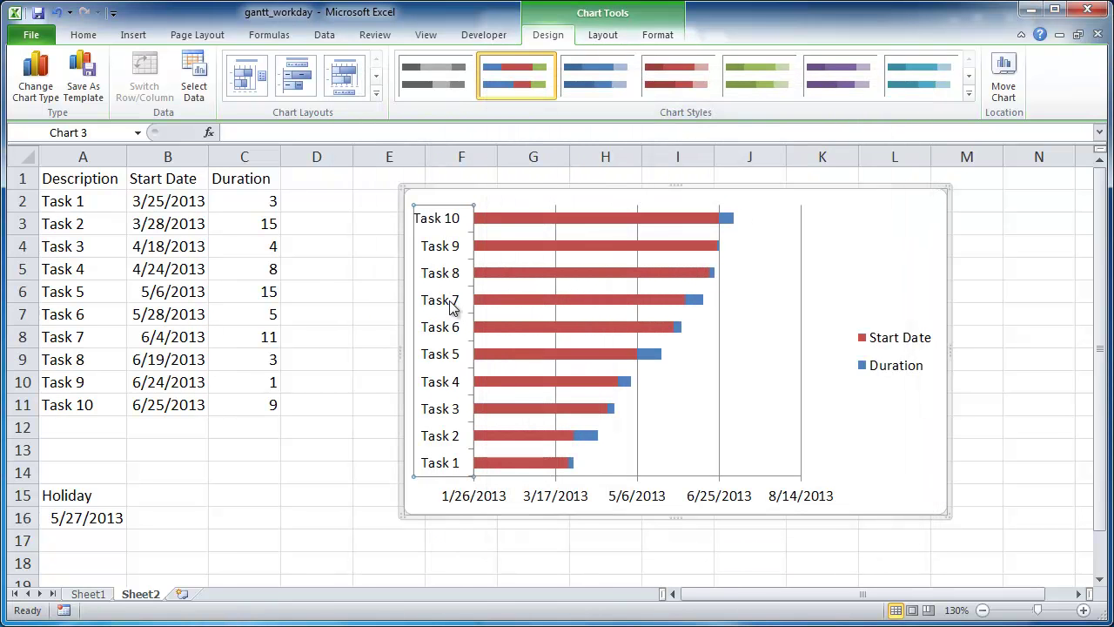
right_click(451, 304)
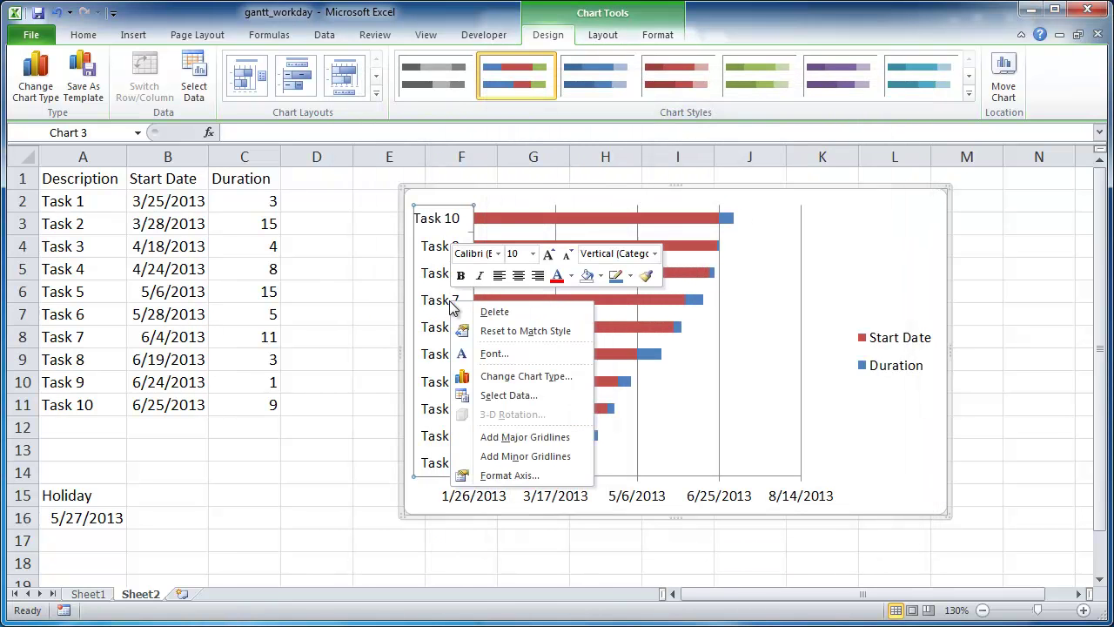
click(514, 475)
drag(632, 39, 705, 91)
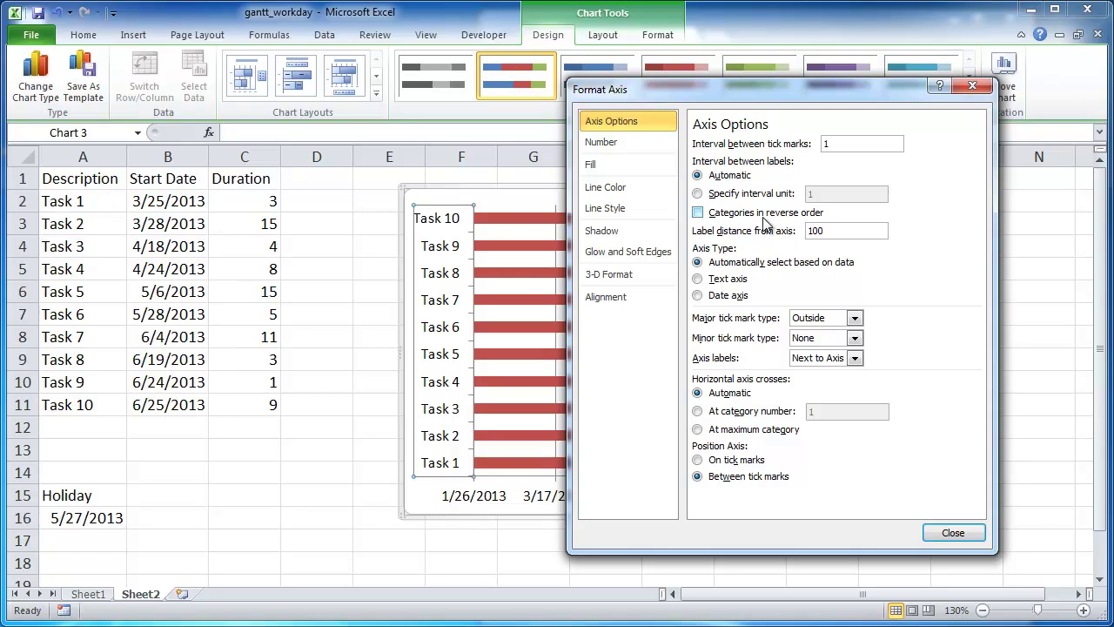
click(697, 212)
click(953, 532)
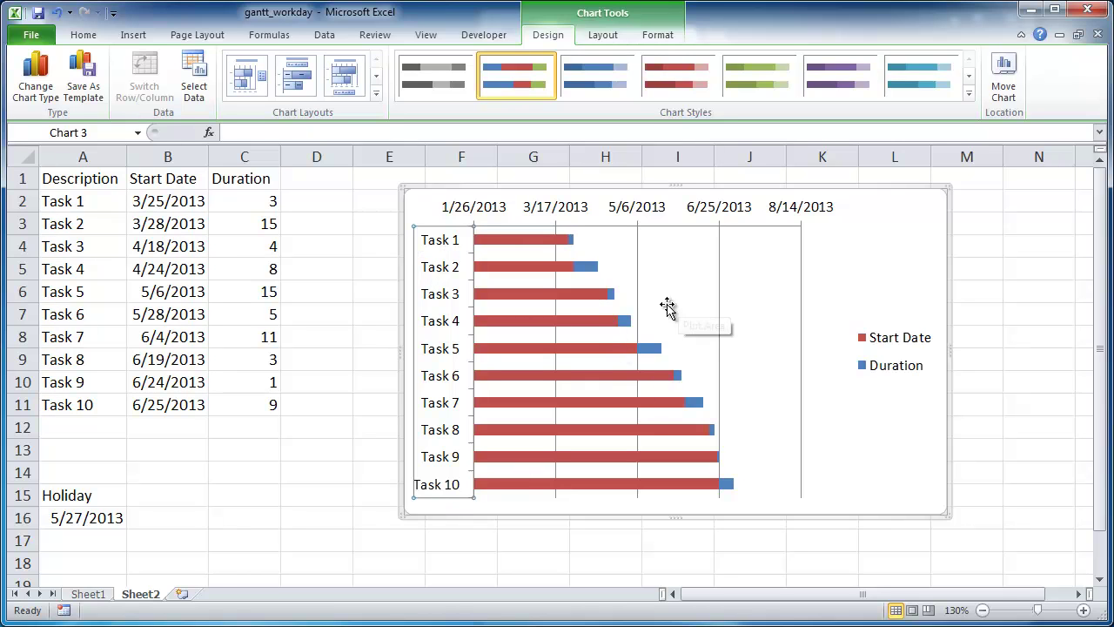
click(881, 348)
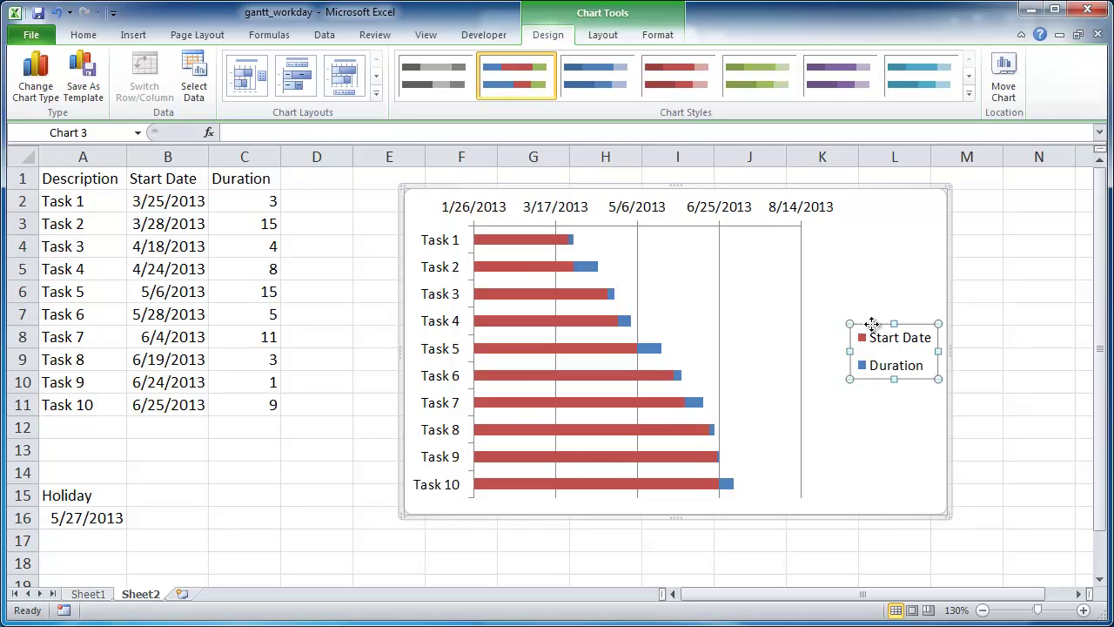
key(Delete)
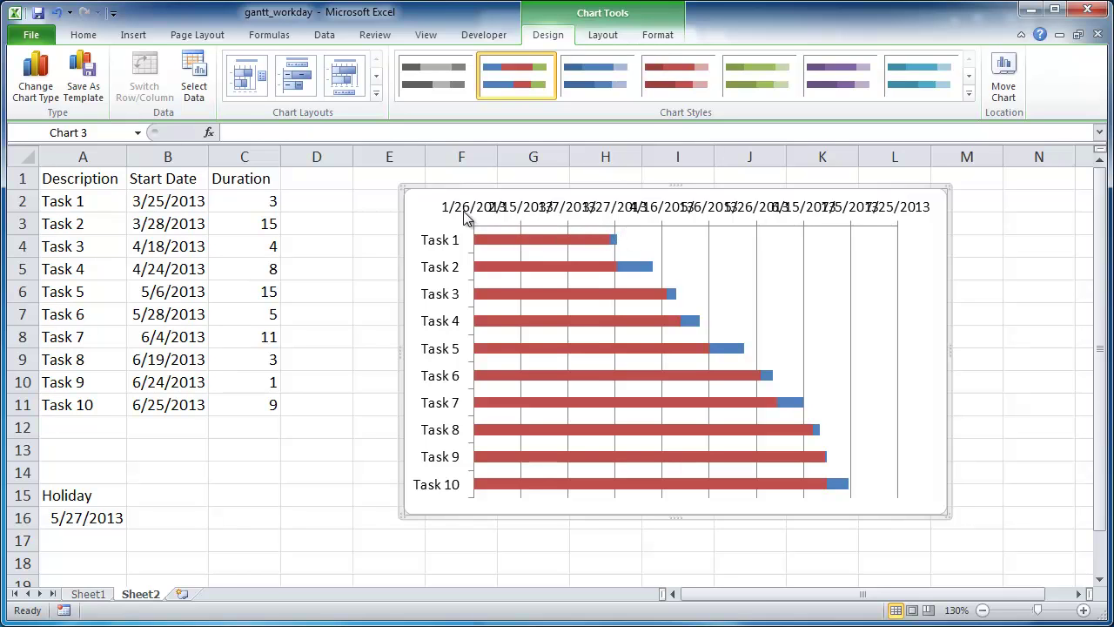
- Set the Start Date series to no fill so only the Duration bars show in the chart
click(550, 243)
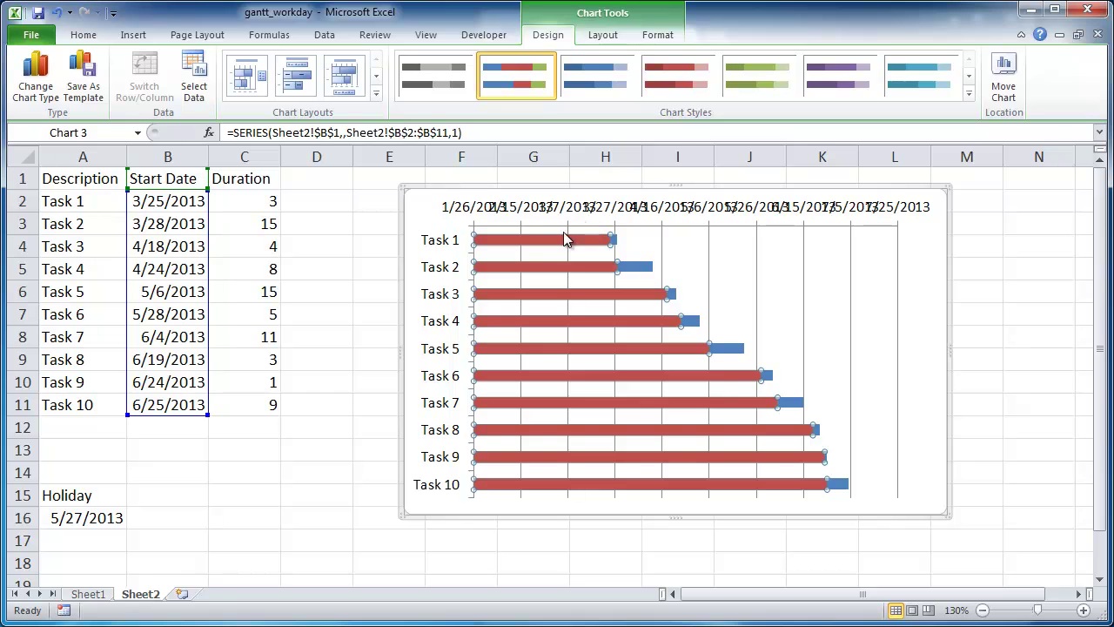
right_click(554, 244)
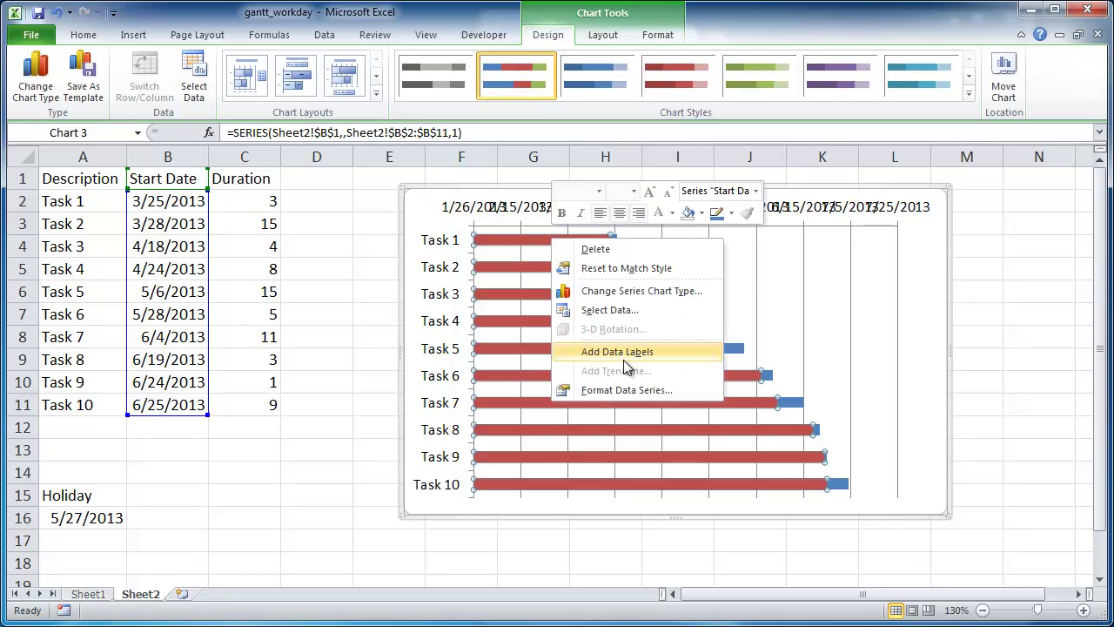
click(640, 391)
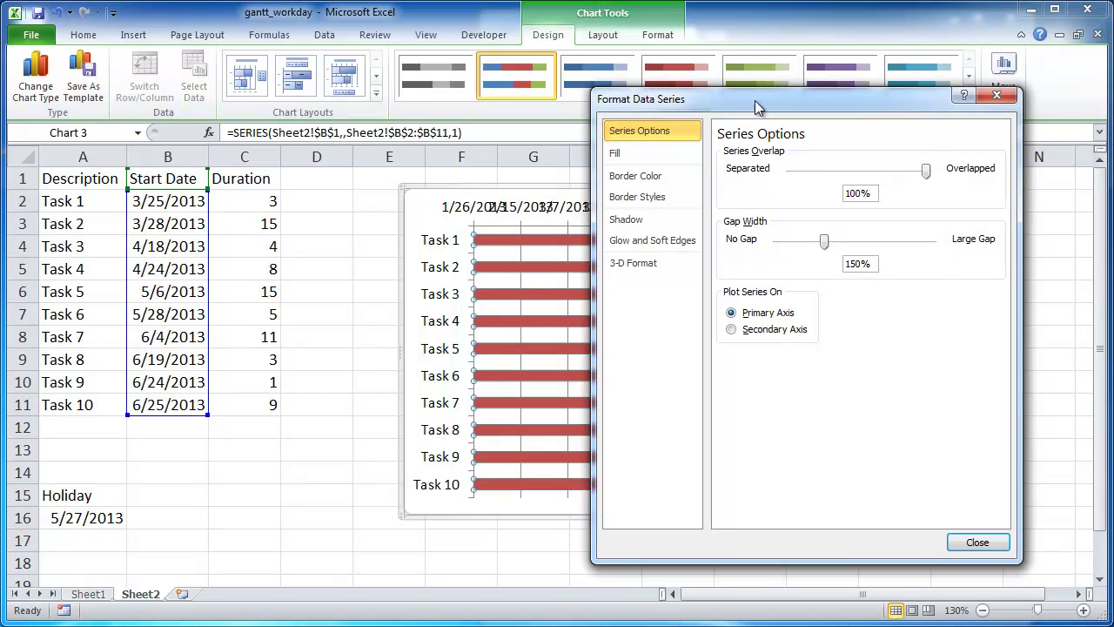
click(638, 152)
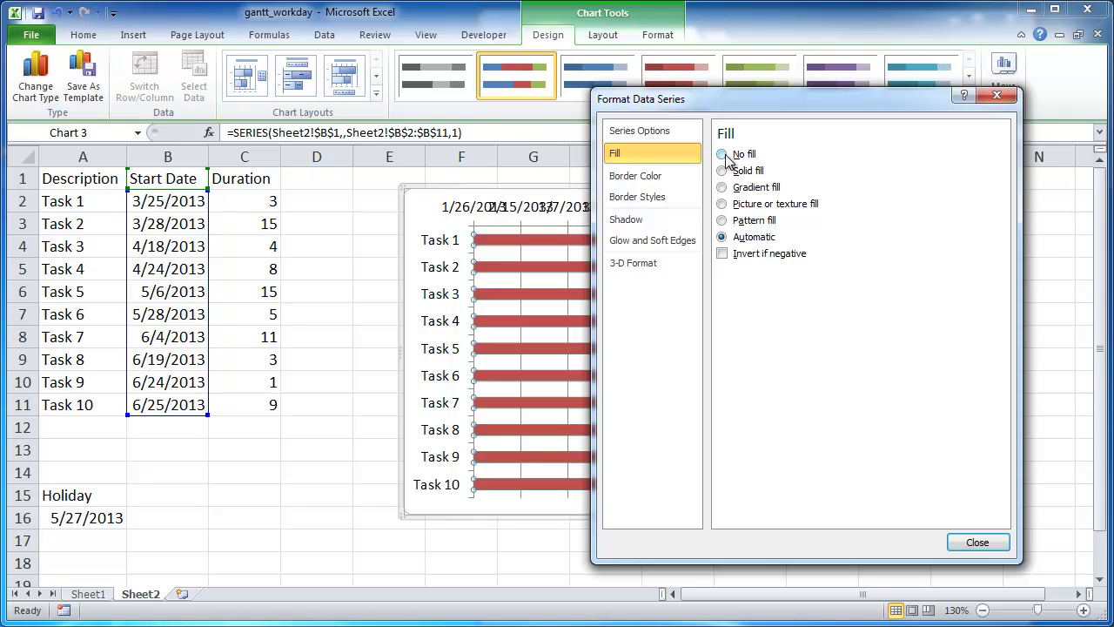
click(725, 157)
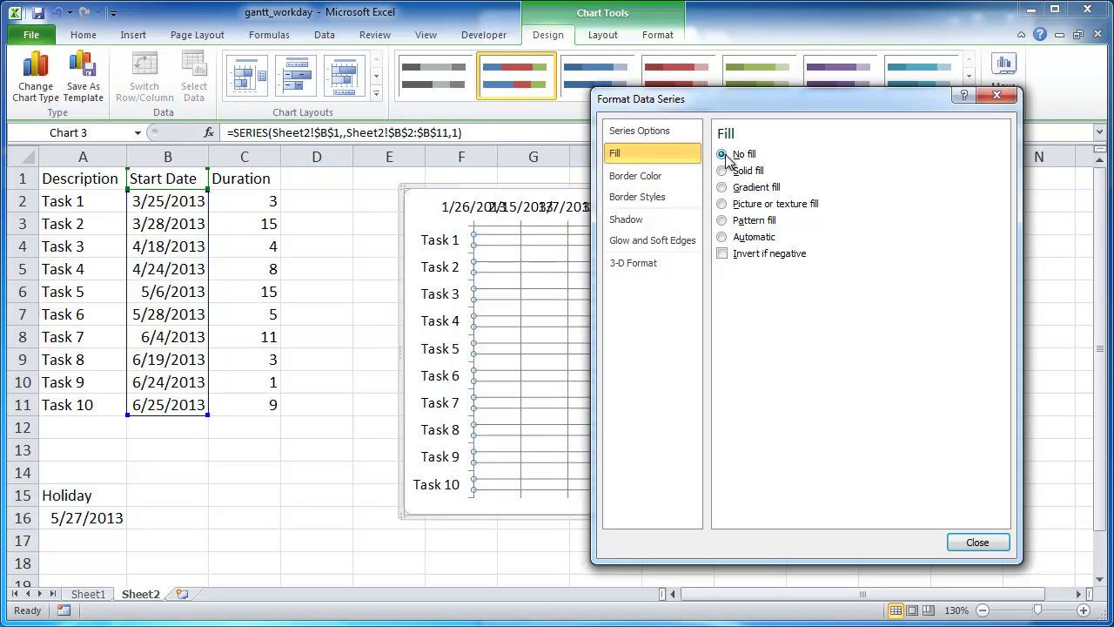
click(978, 543)
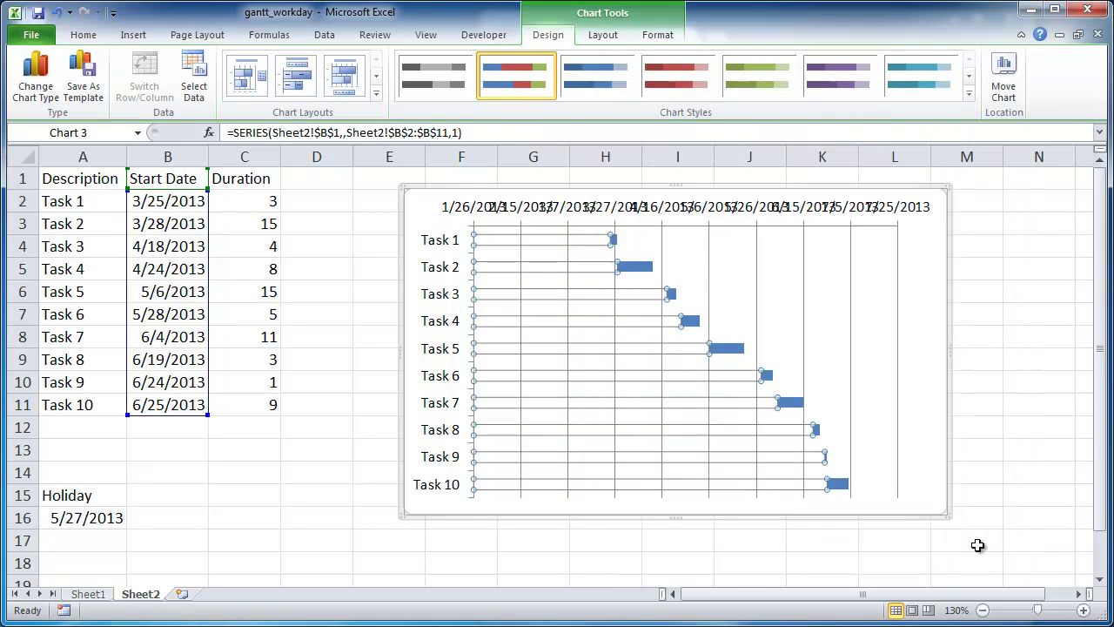
click(722, 269)
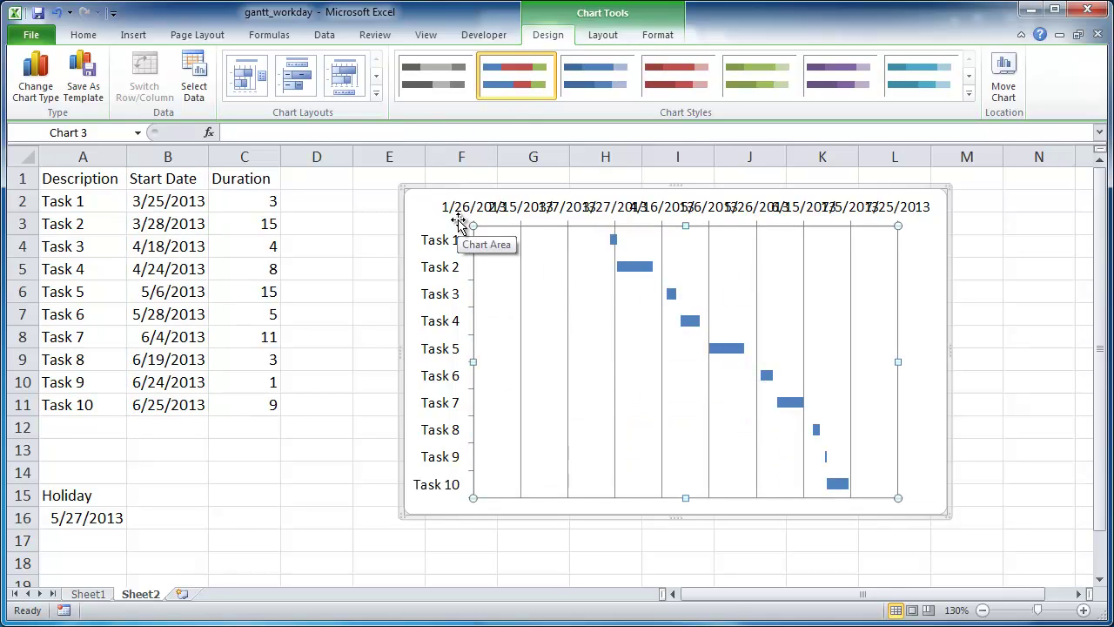
- Set the text direction of the horizontal date axis labels to rotate all text 270°
click(532, 212)
right_click(533, 210)
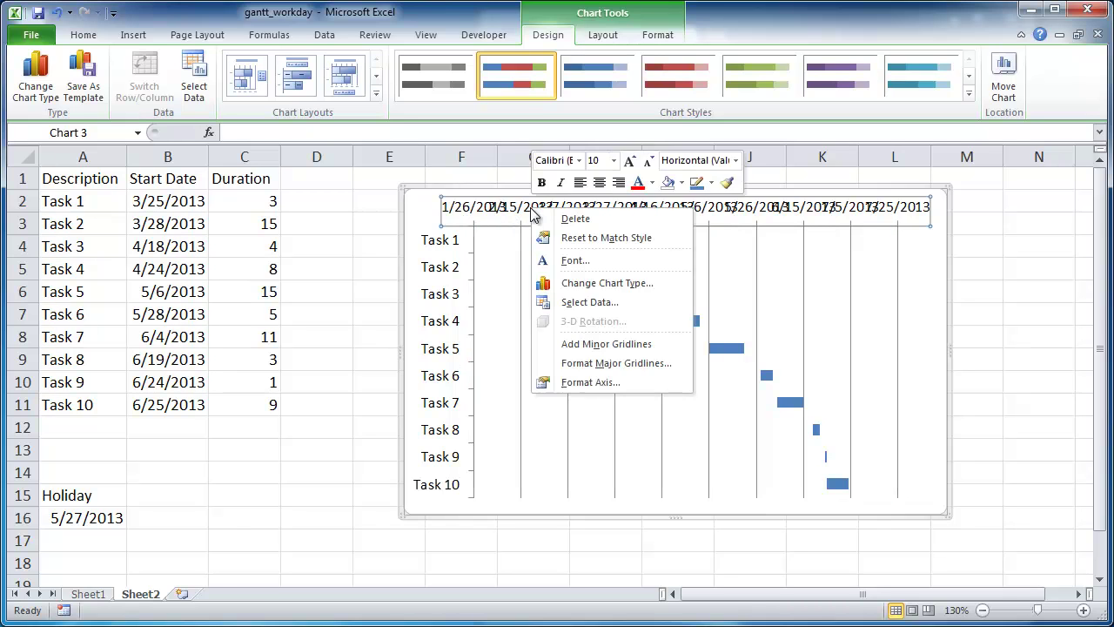
click(591, 383)
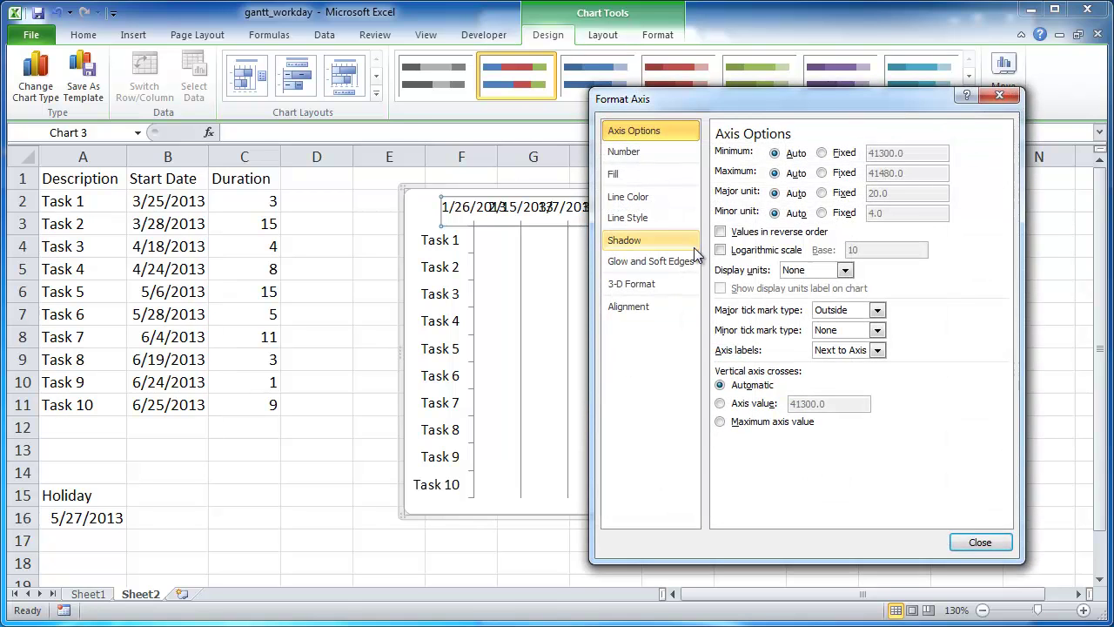
click(635, 307)
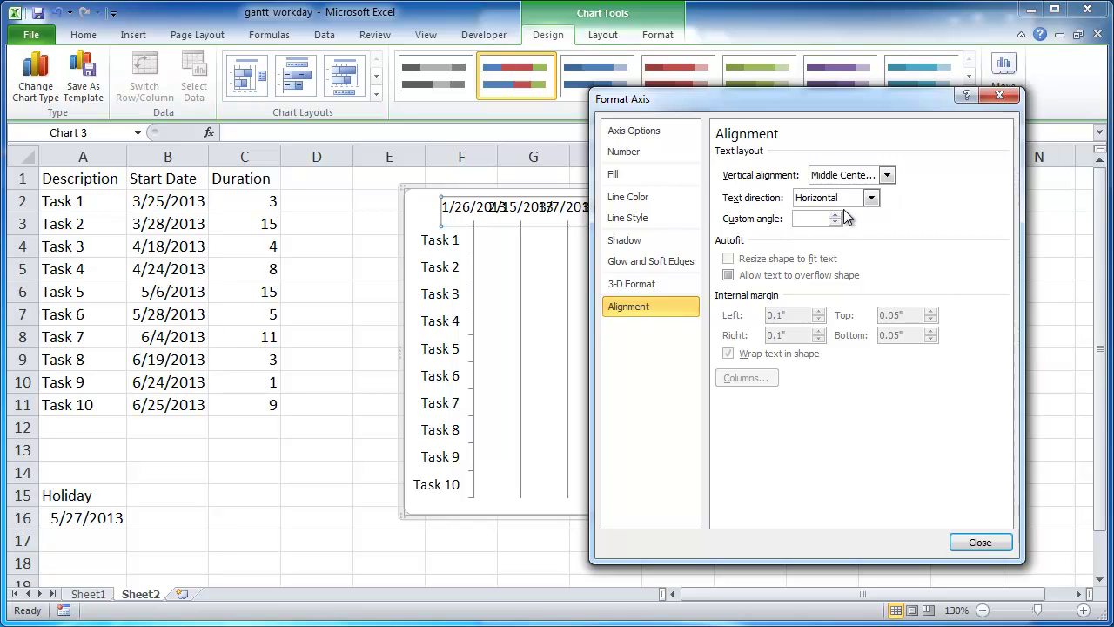
click(870, 198)
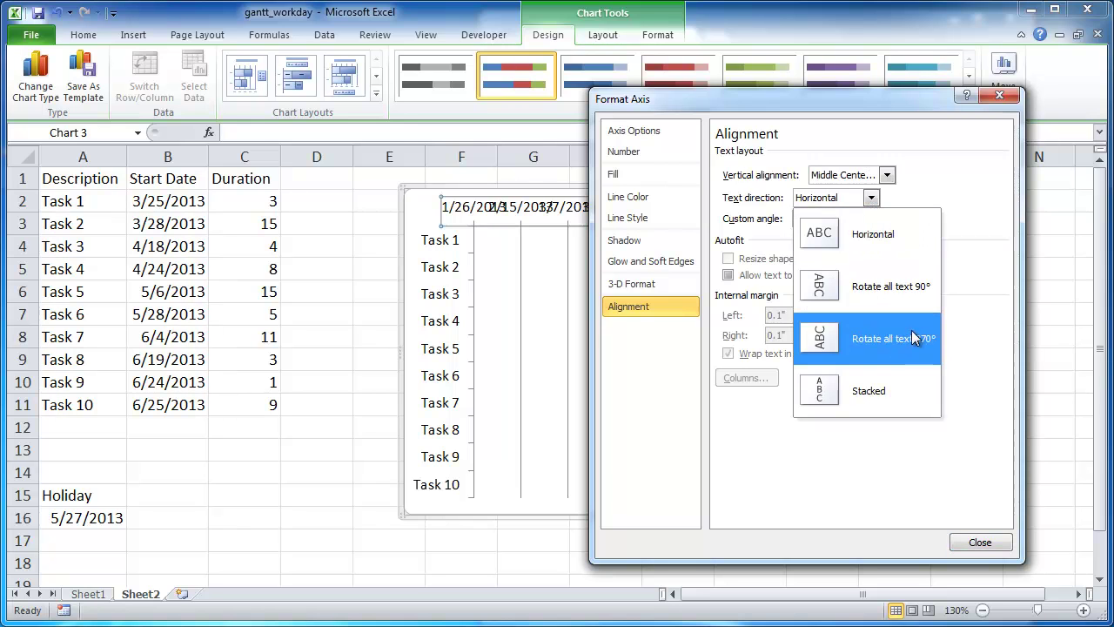
click(881, 343)
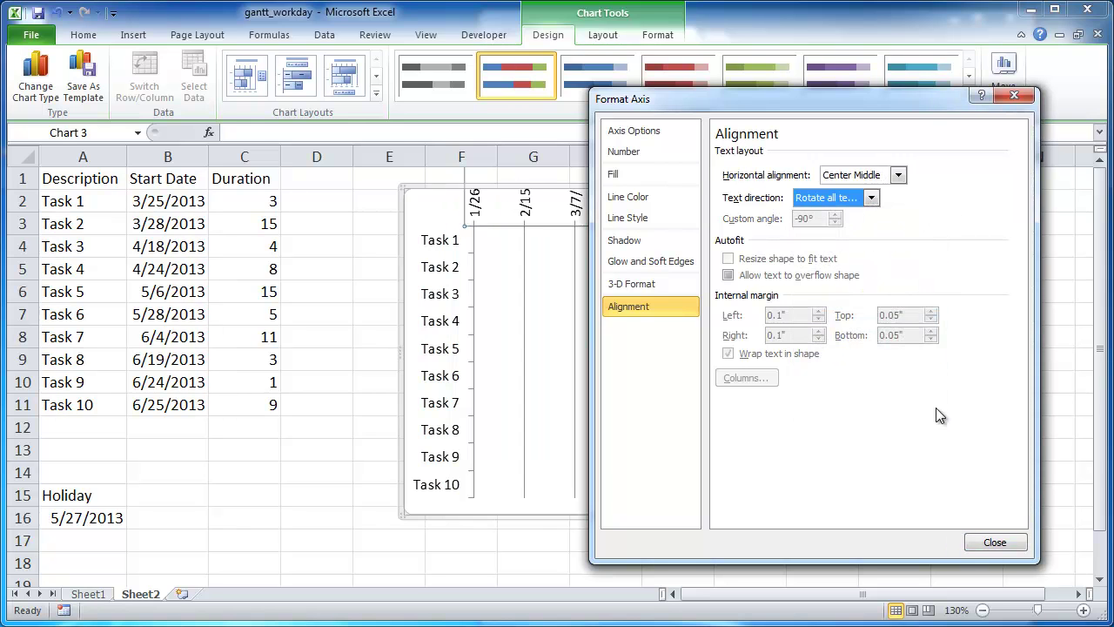
click(995, 542)
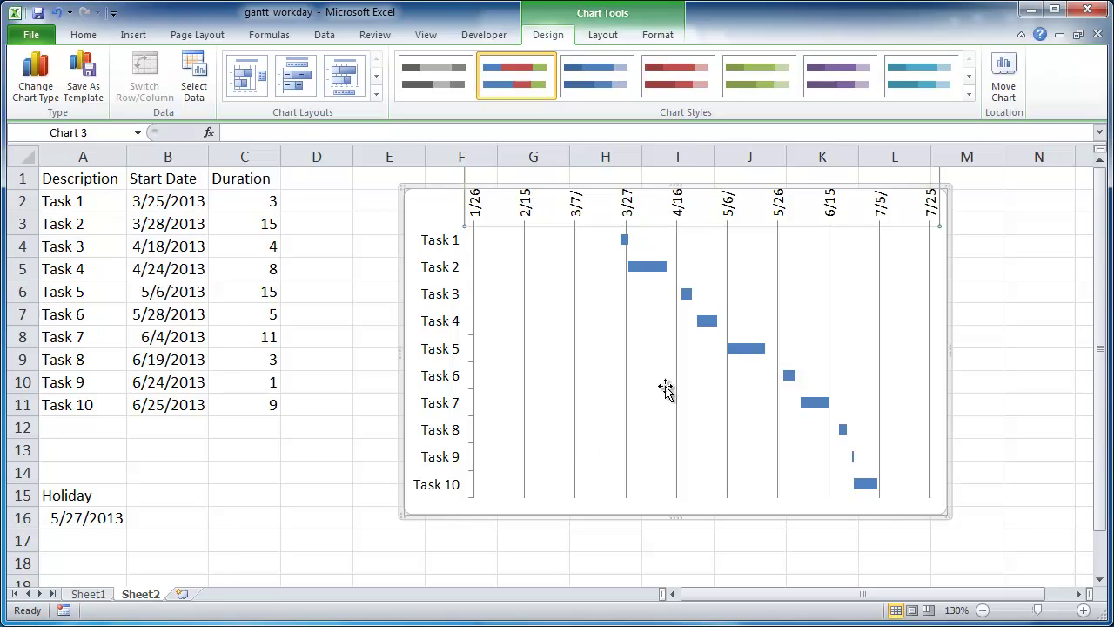
- Lower the plot area's upper edge to about worksheet row 5 to make room for the full rotated dates
click(549, 301)
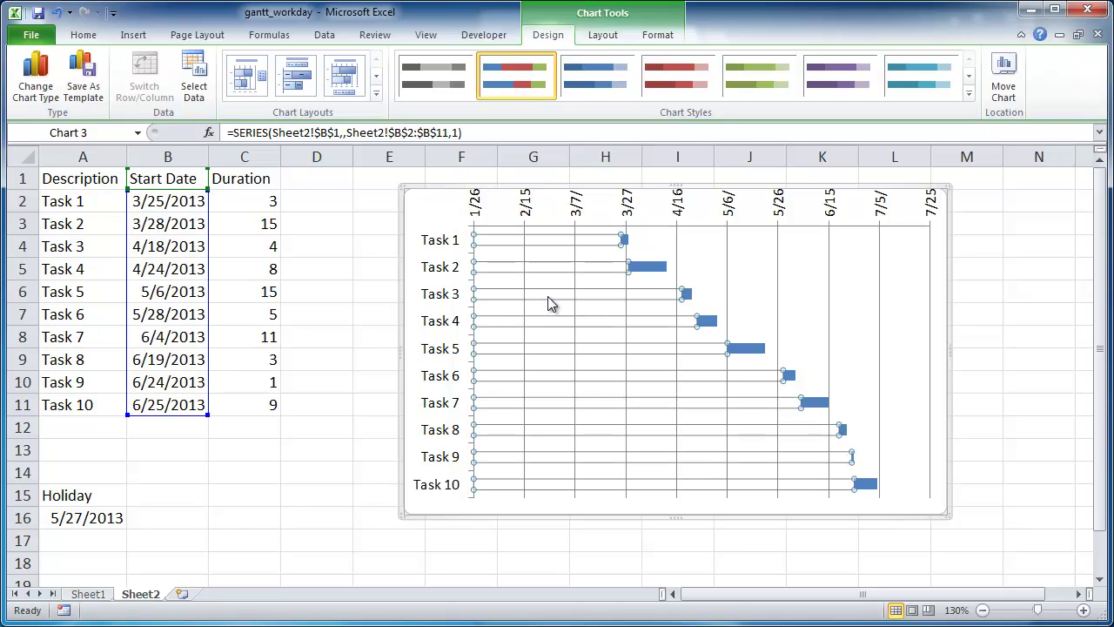
click(852, 296)
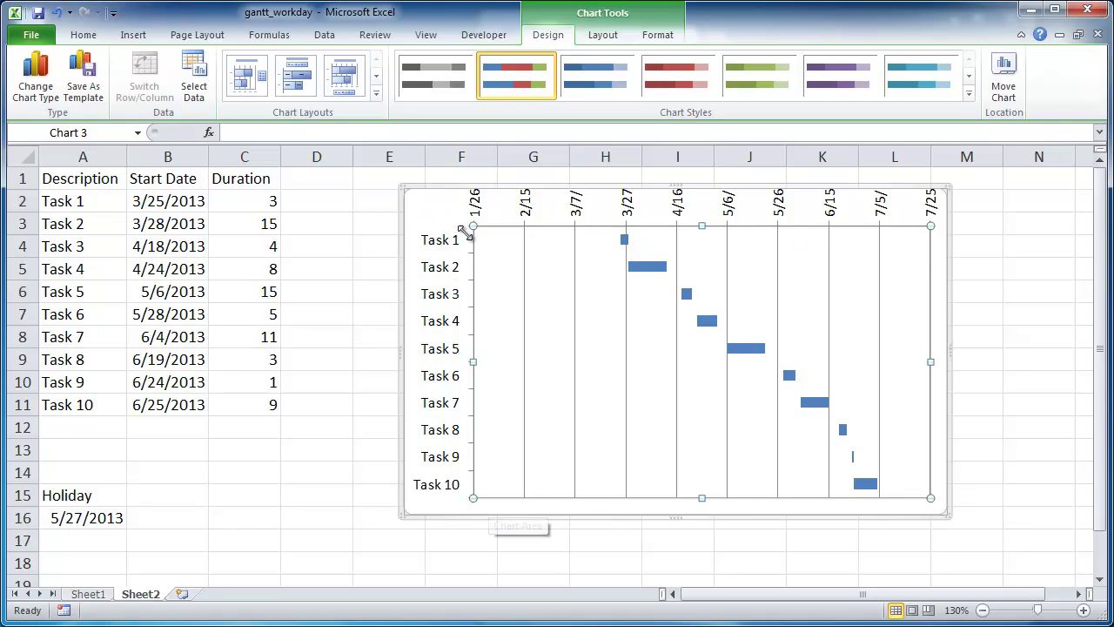
drag(701, 228, 705, 266)
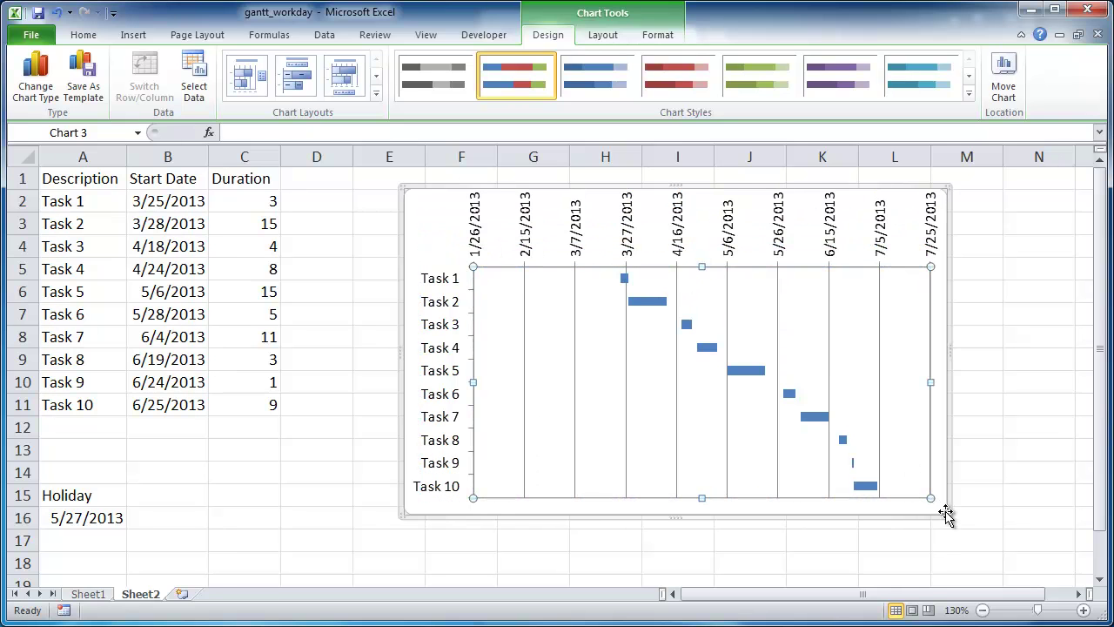
- Widen the chart to about the far edge of column M and fix the date axis's major unit at 7 days
drag(948, 513, 1005, 514)
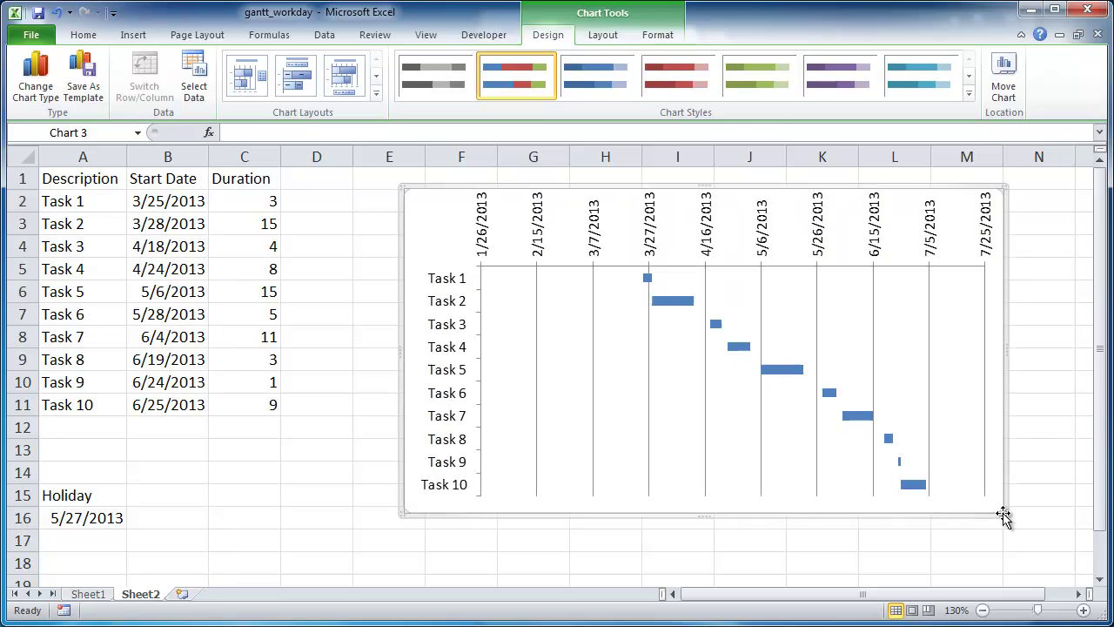
click(537, 243)
right_click(538, 243)
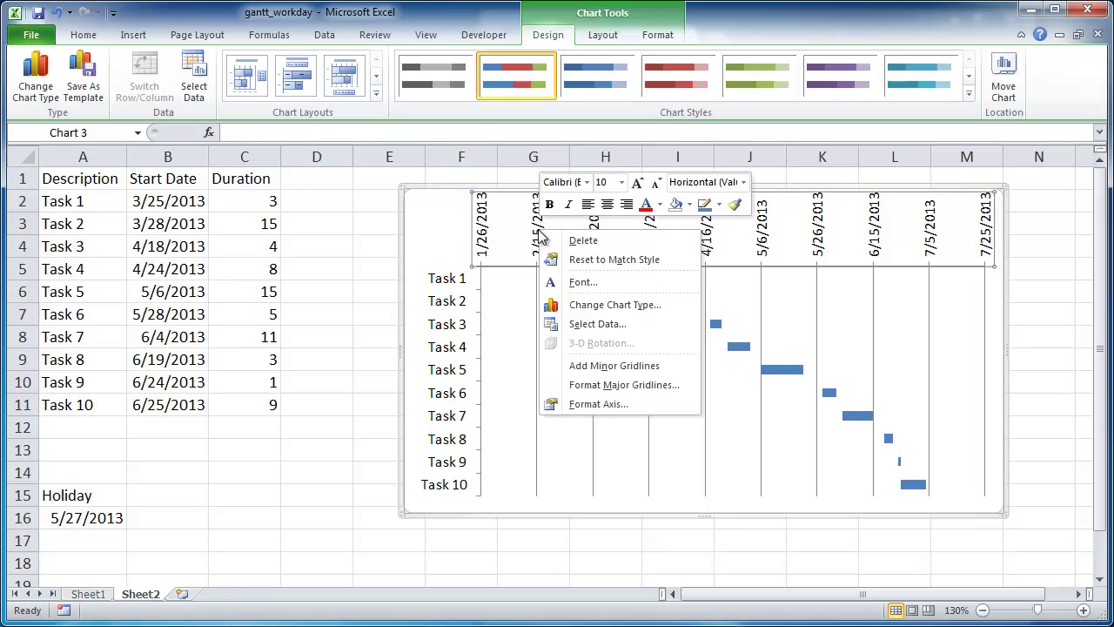
click(617, 405)
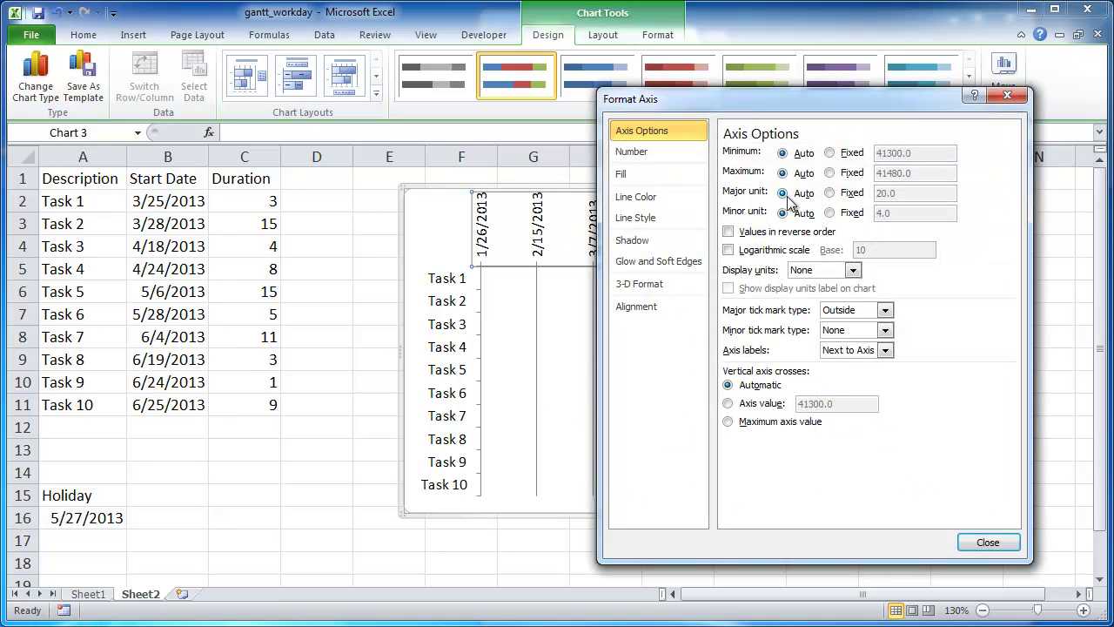
click(830, 193)
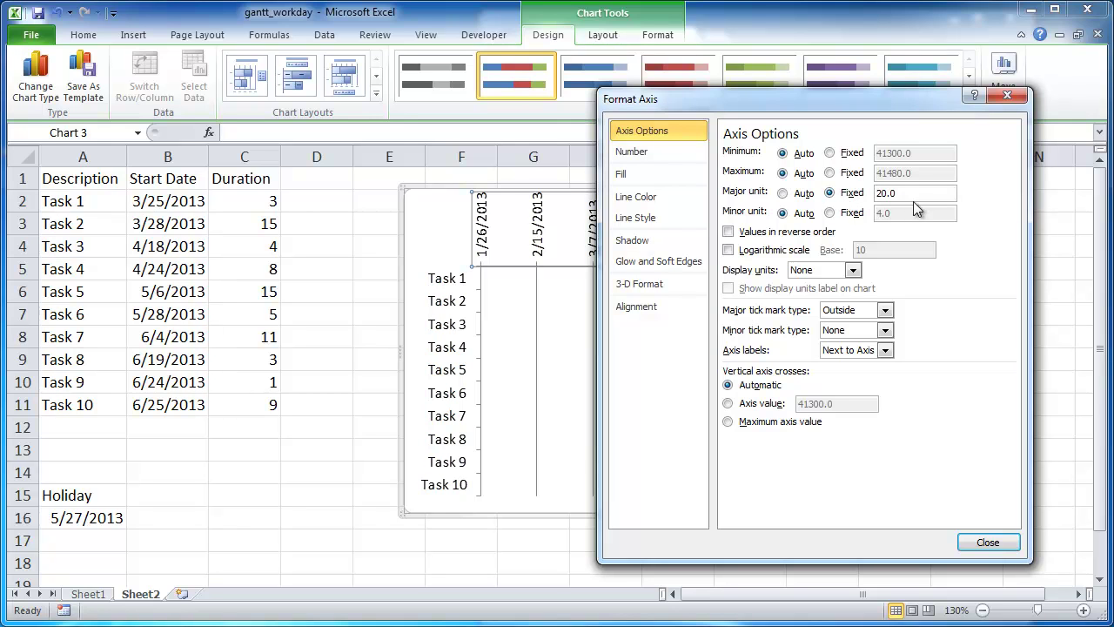
click(852, 198)
click(986, 544)
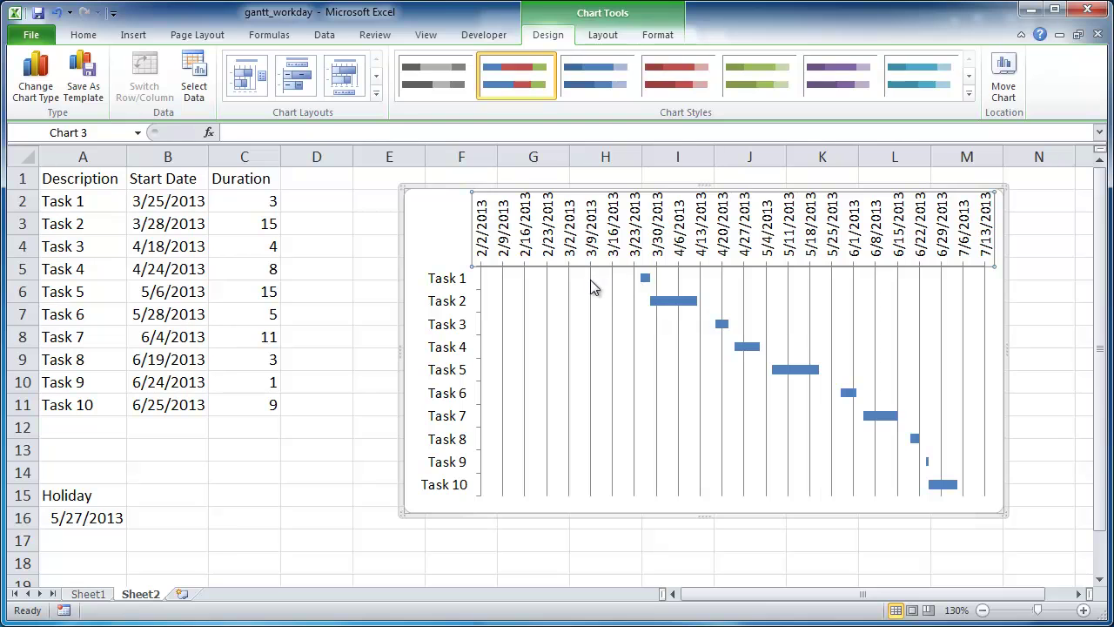
- Apply the General number format to Task 1's start date in B2 to read its serial number, and undo that format change
mouse_move(647, 283)
click(192, 203)
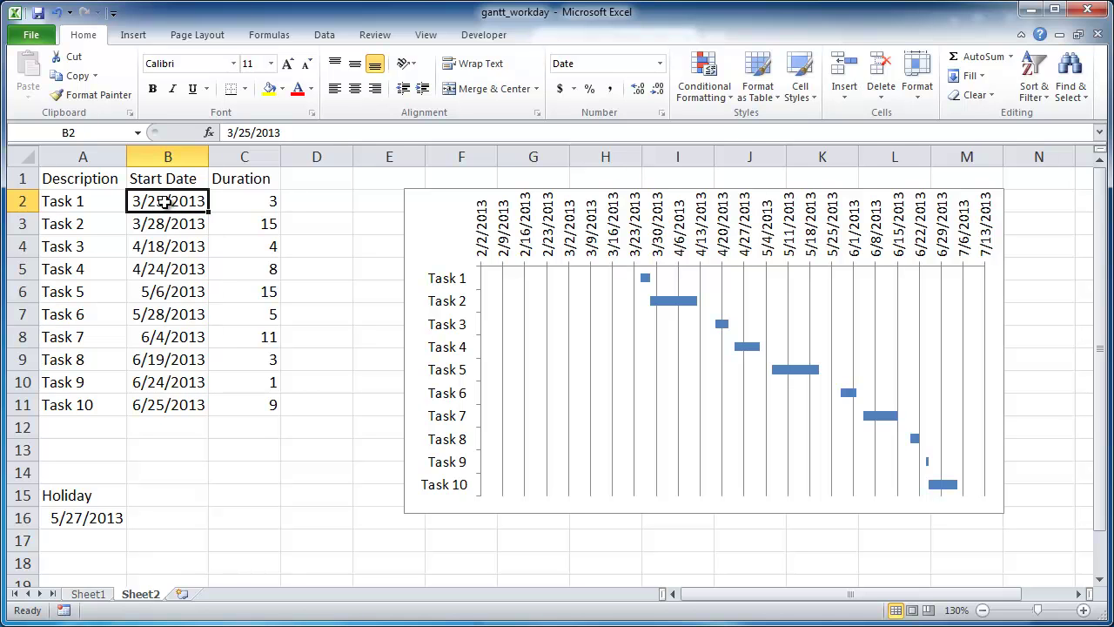
right_click(165, 201)
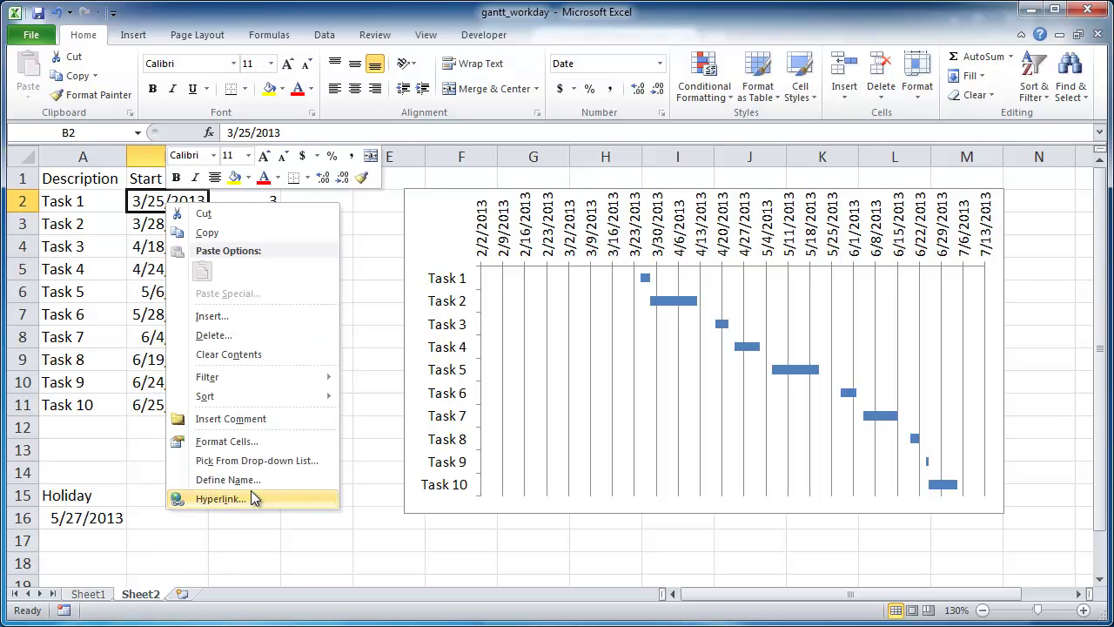
click(254, 445)
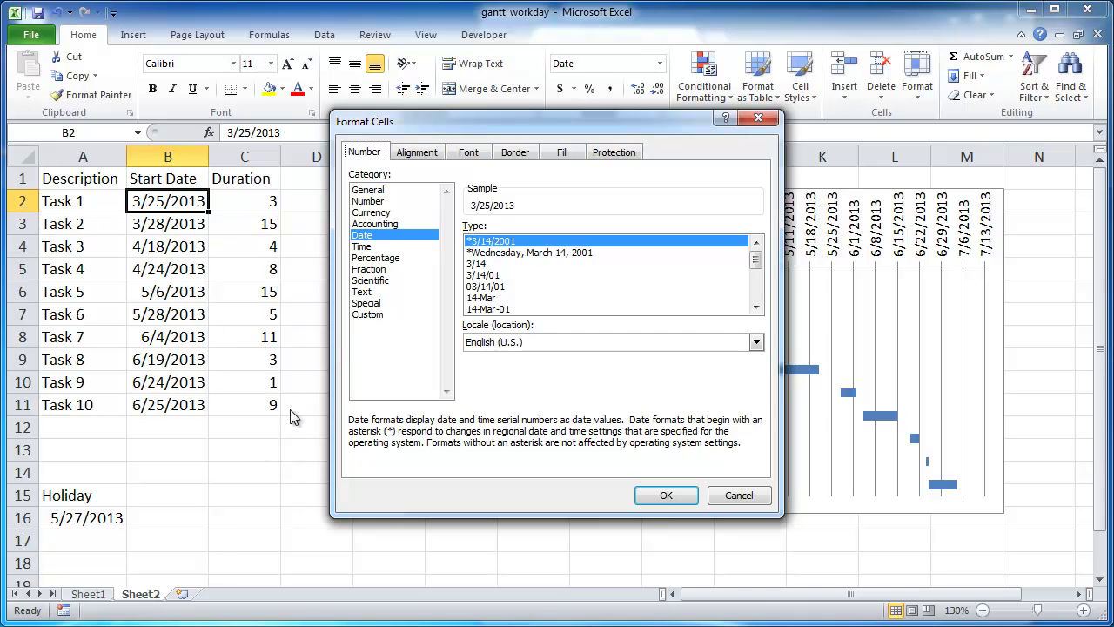
click(373, 190)
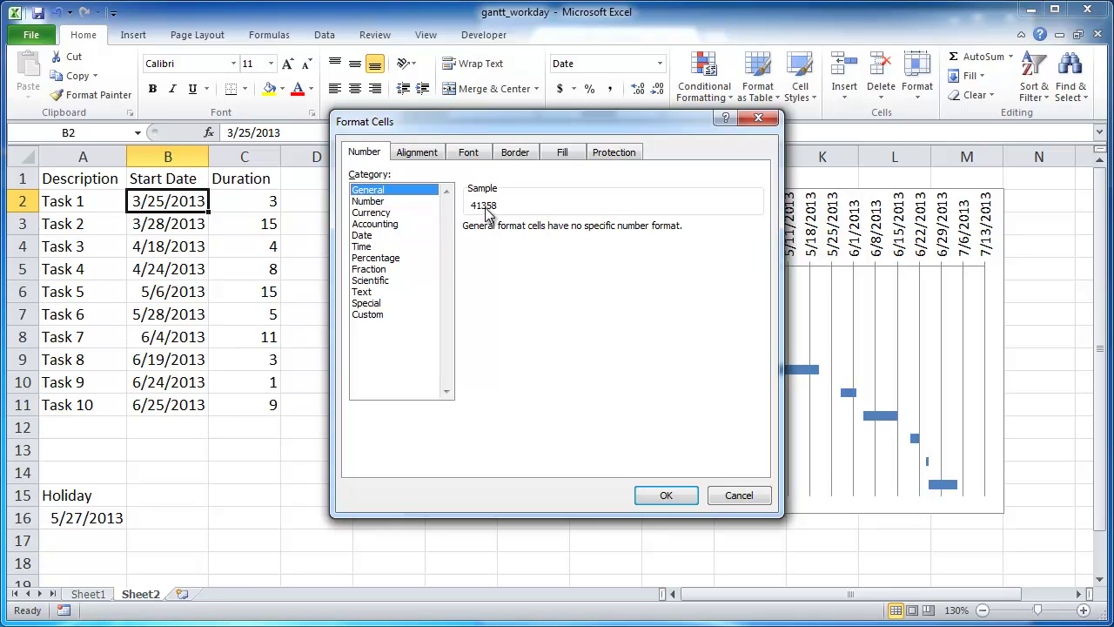
click(667, 496)
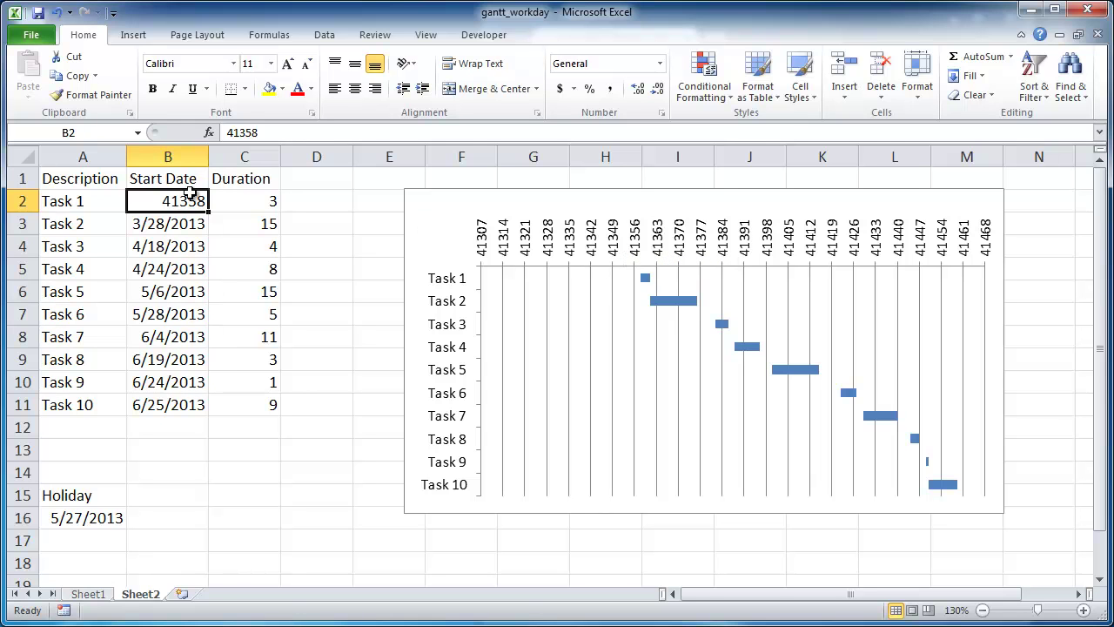
click(58, 13)
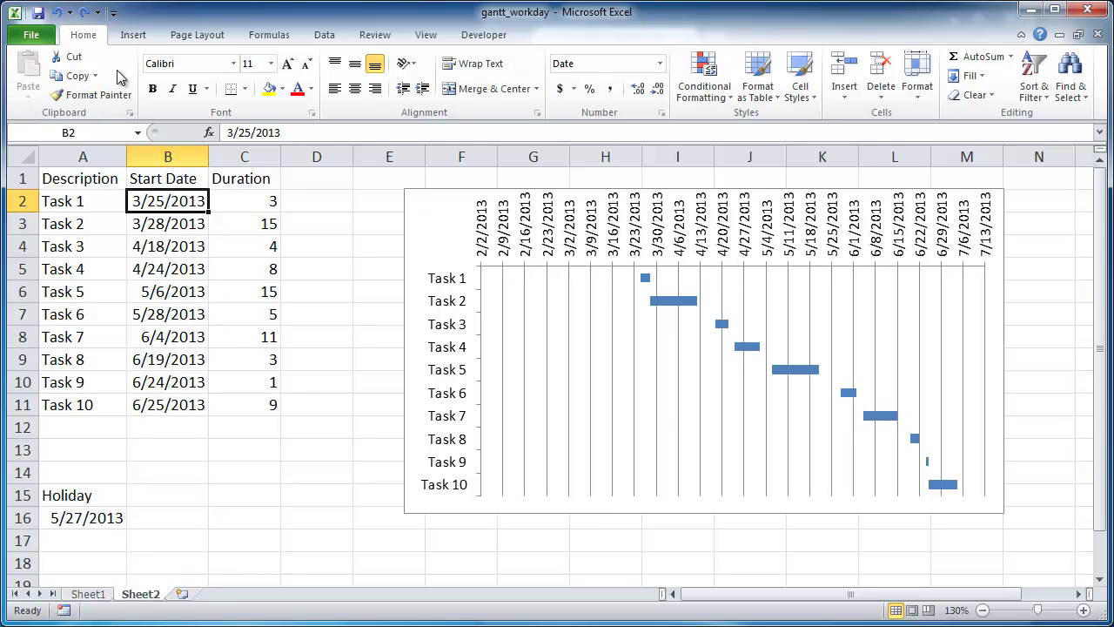
- Set the date axis's minimum to a fixed value of 41350
right_click(523, 231)
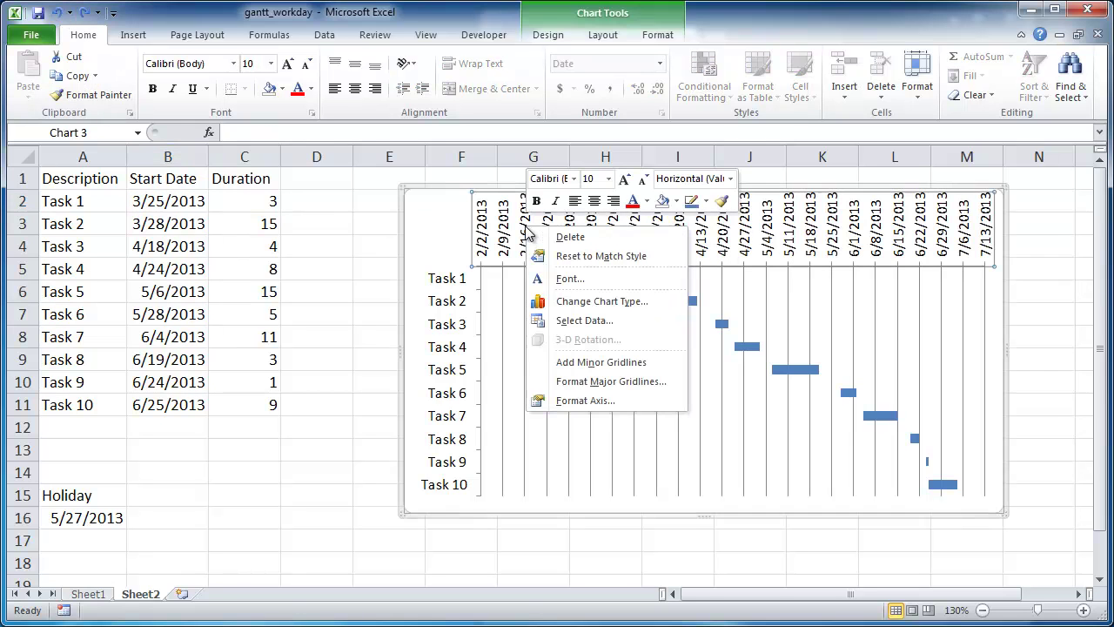
click(597, 402)
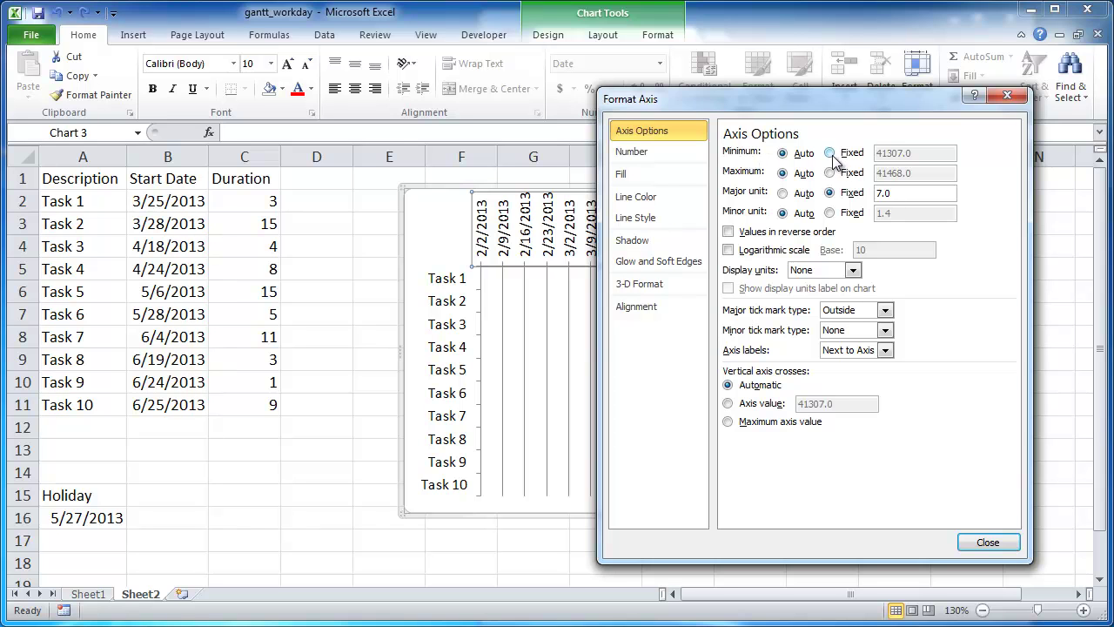
click(830, 153)
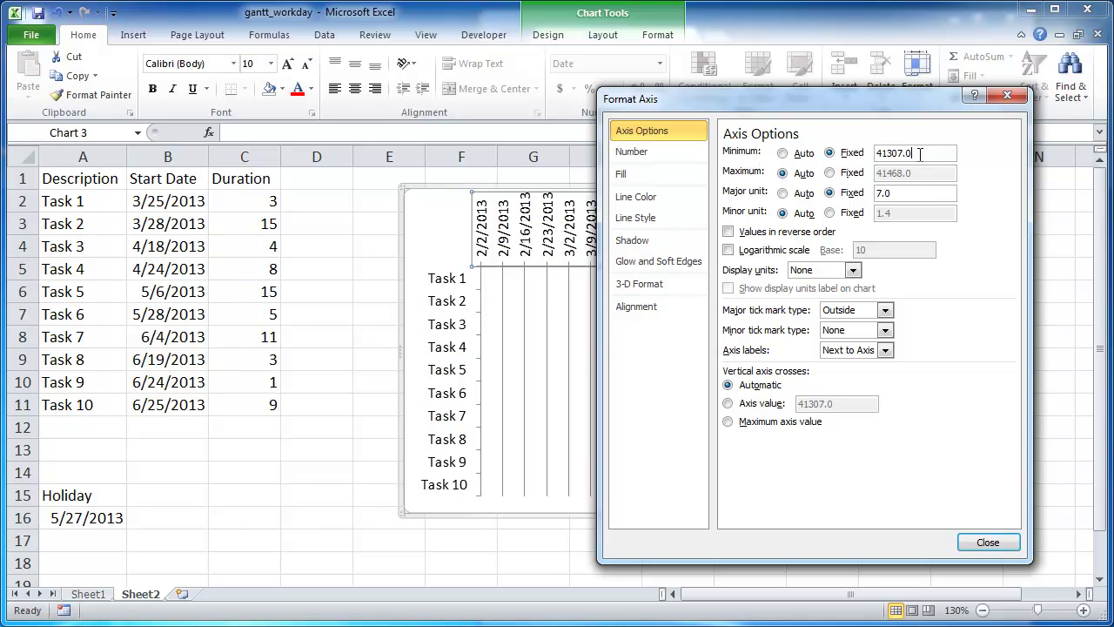
drag(921, 154, 861, 154)
text(41)
drag(724, 104, 771, 102)
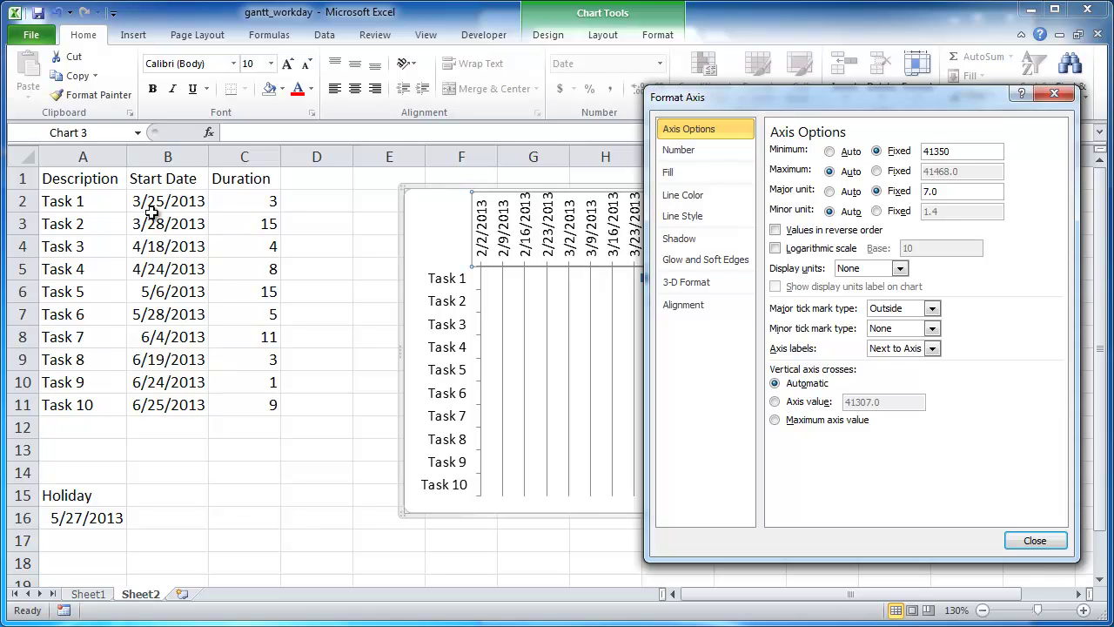
click(1035, 541)
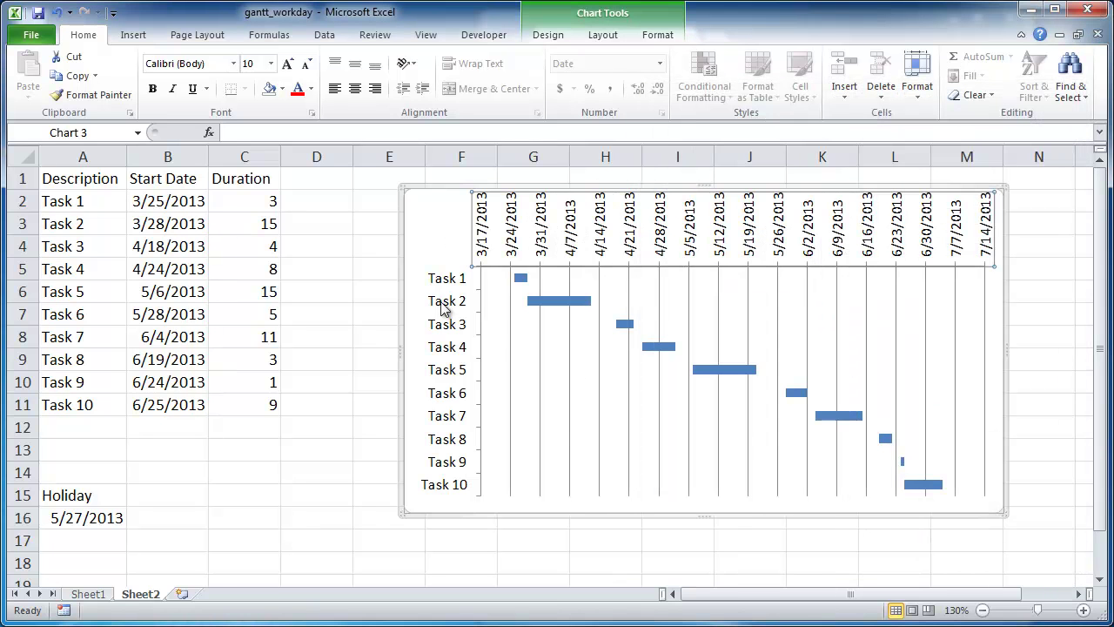
- Delete the vertical major gridlines from the Gantt chart
click(357, 444)
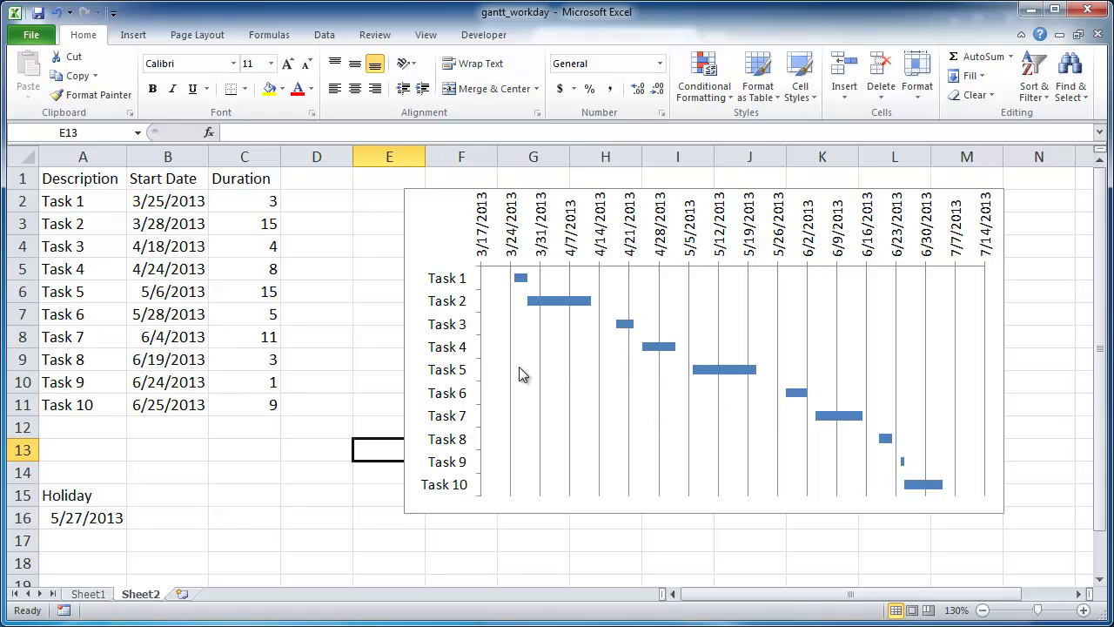
click(870, 348)
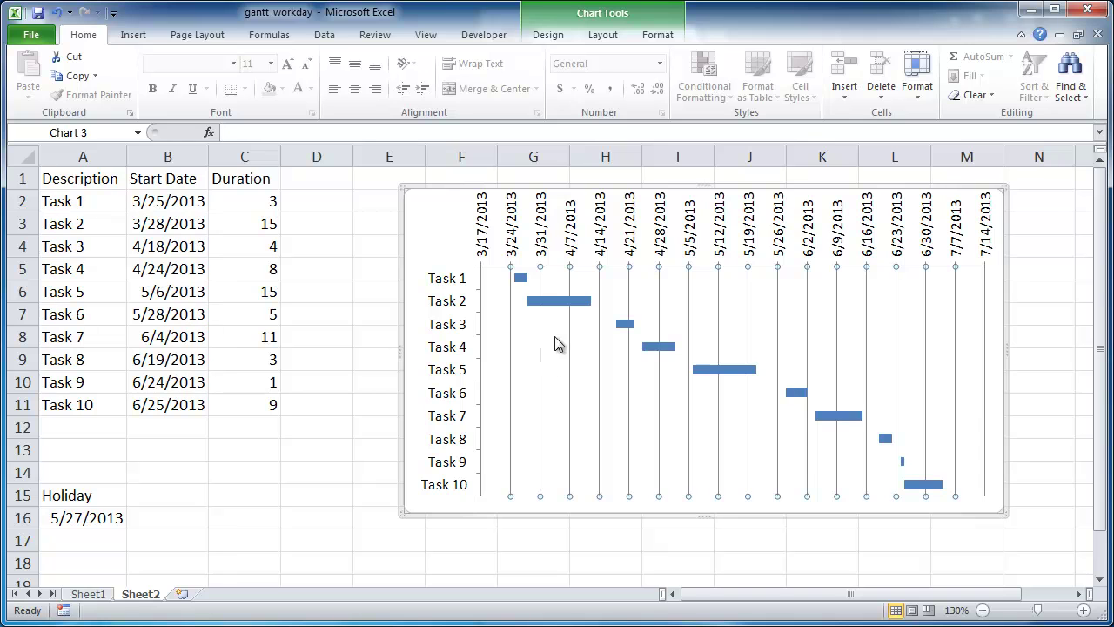
key(Delete)
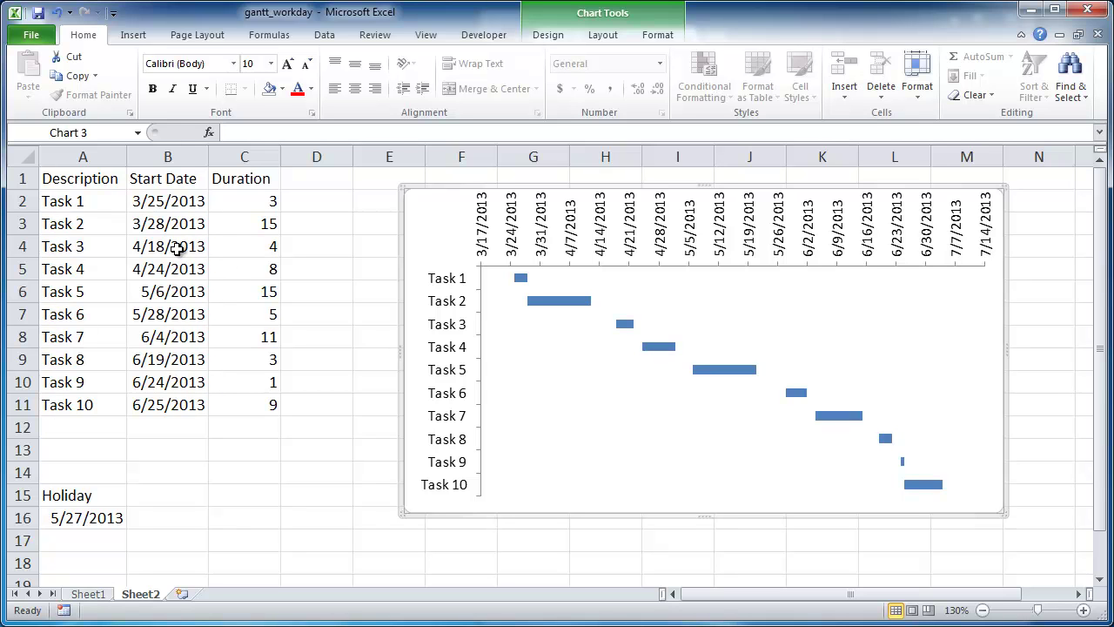
- Examine the WORKDAY function arguments of Task 6's start date in B7, including its Holidays reference
click(178, 320)
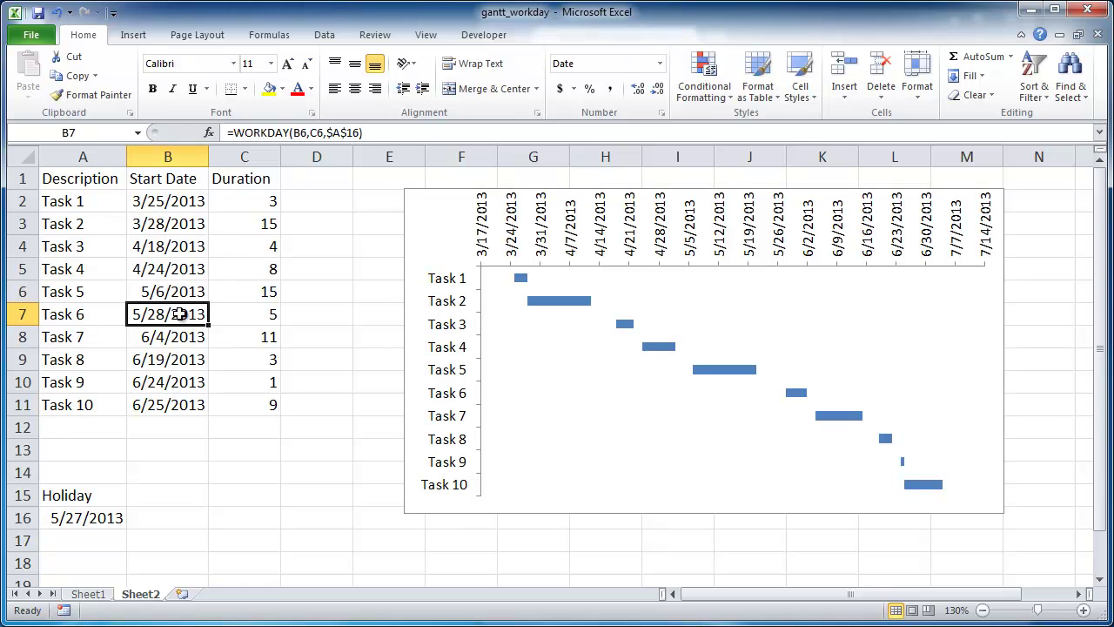
click(209, 139)
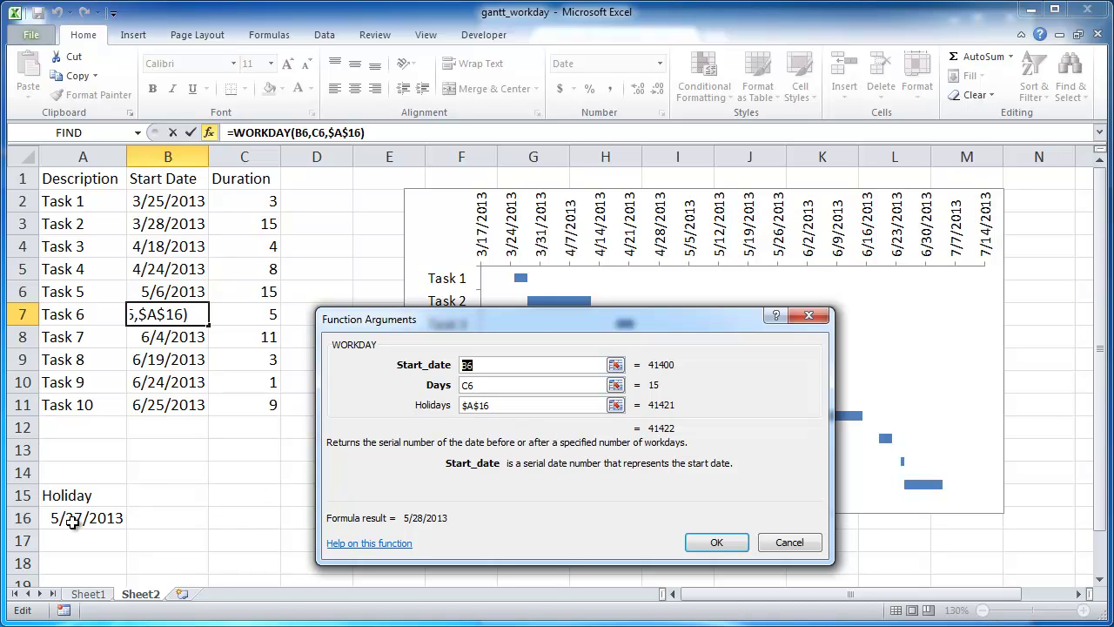
click(716, 542)
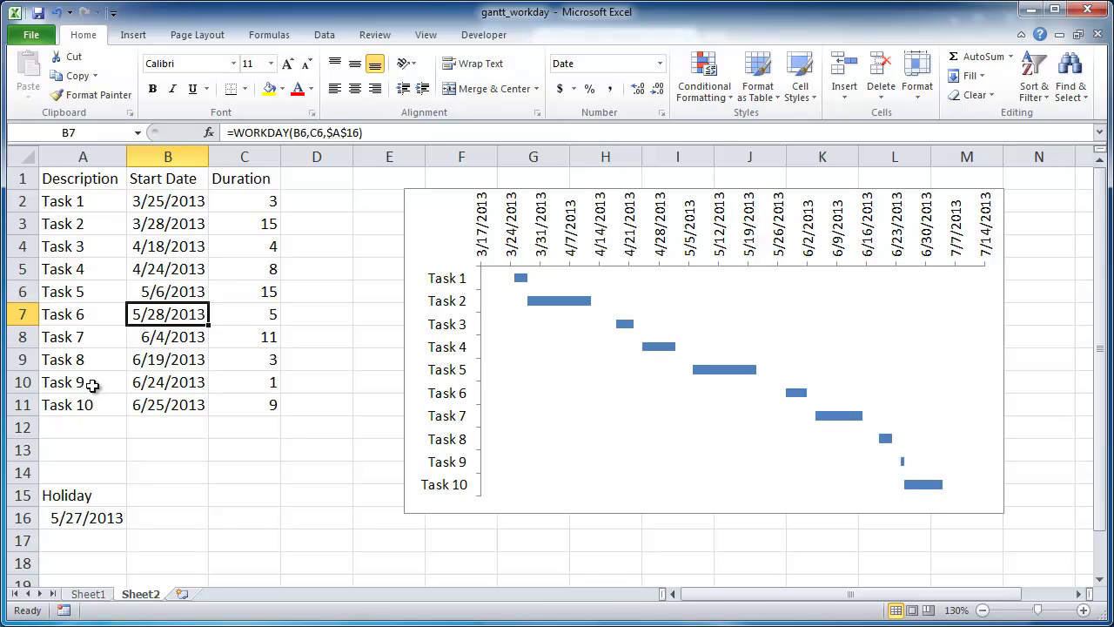
- Enter 7/4/2013 as a second holiday in A17 and check it against the 2013 calendar in the browser
click(75, 545)
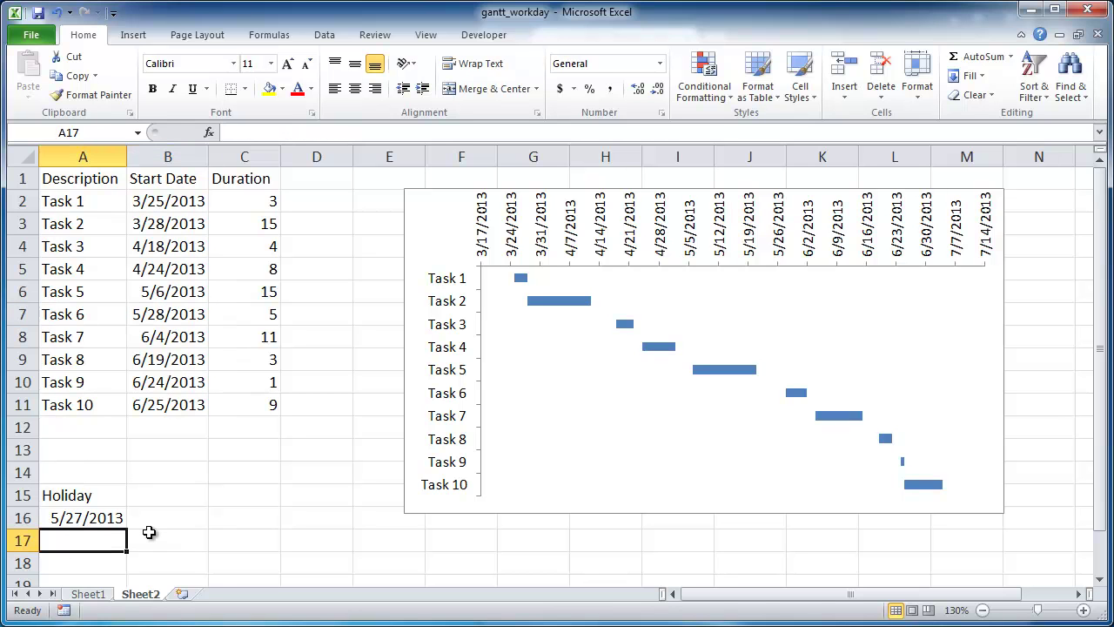
text(7/4/2013)
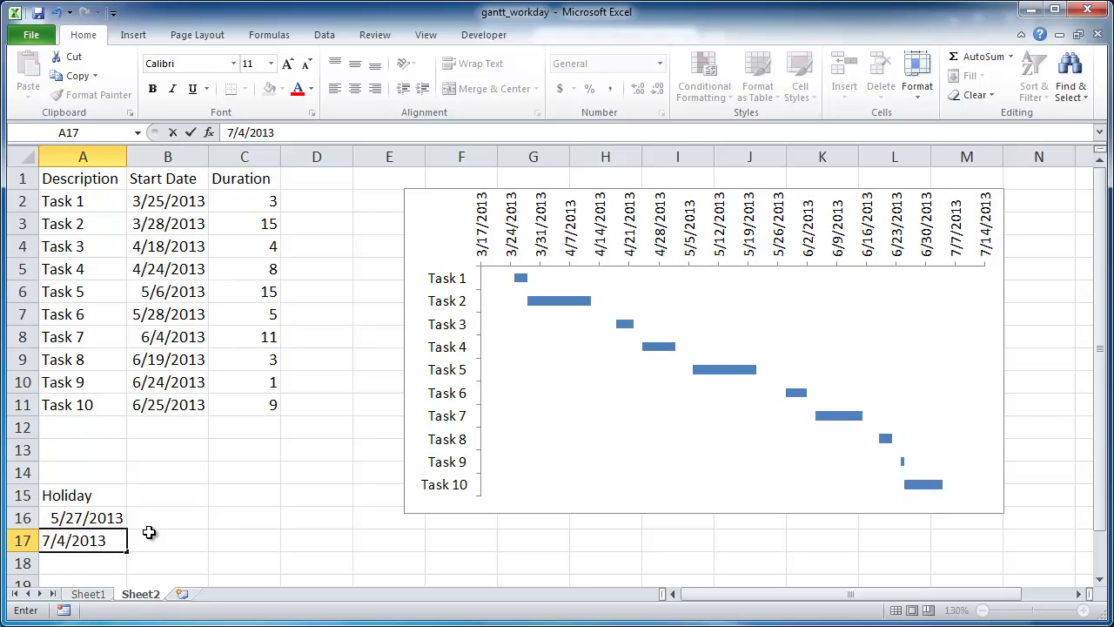
key(Return)
key(alt+Tab)
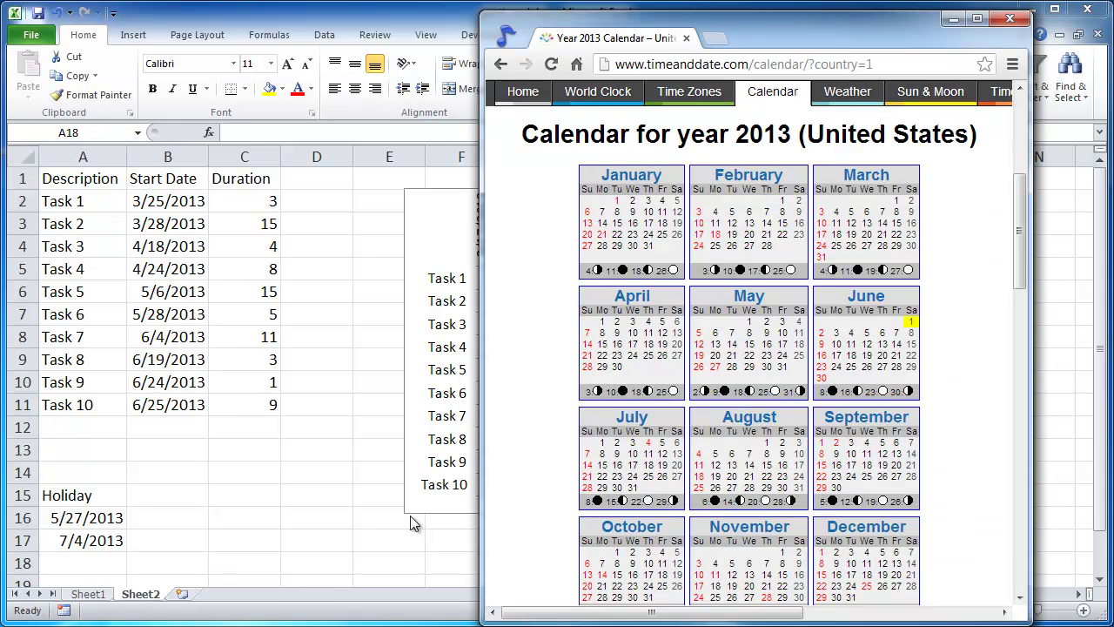
key(alt+Tab)
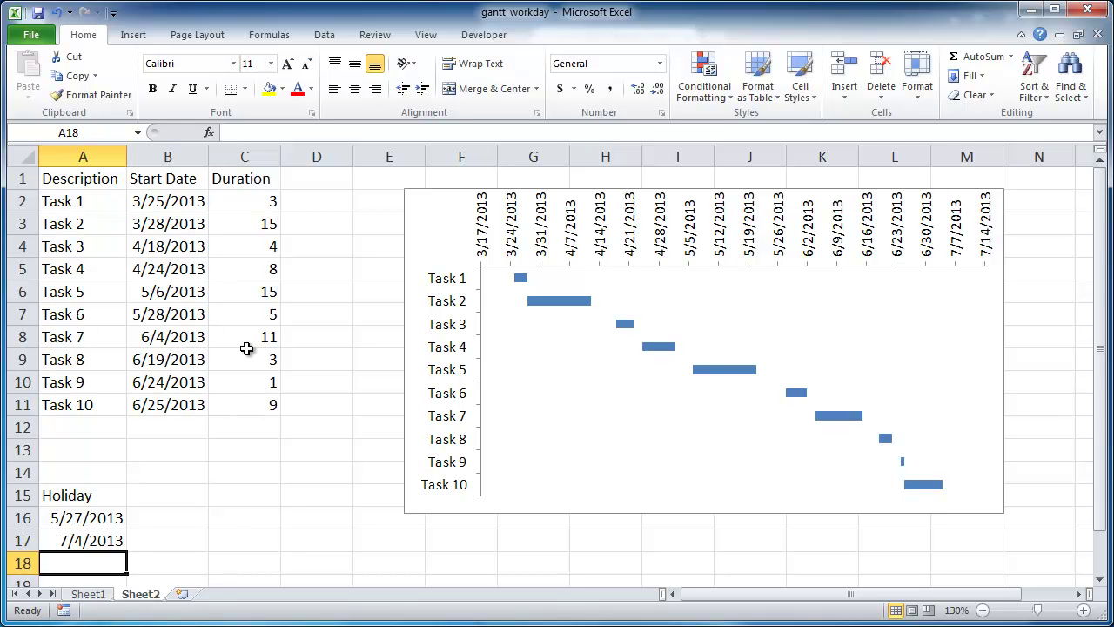
- Set Task 9's duration in C10 to 10
click(259, 381)
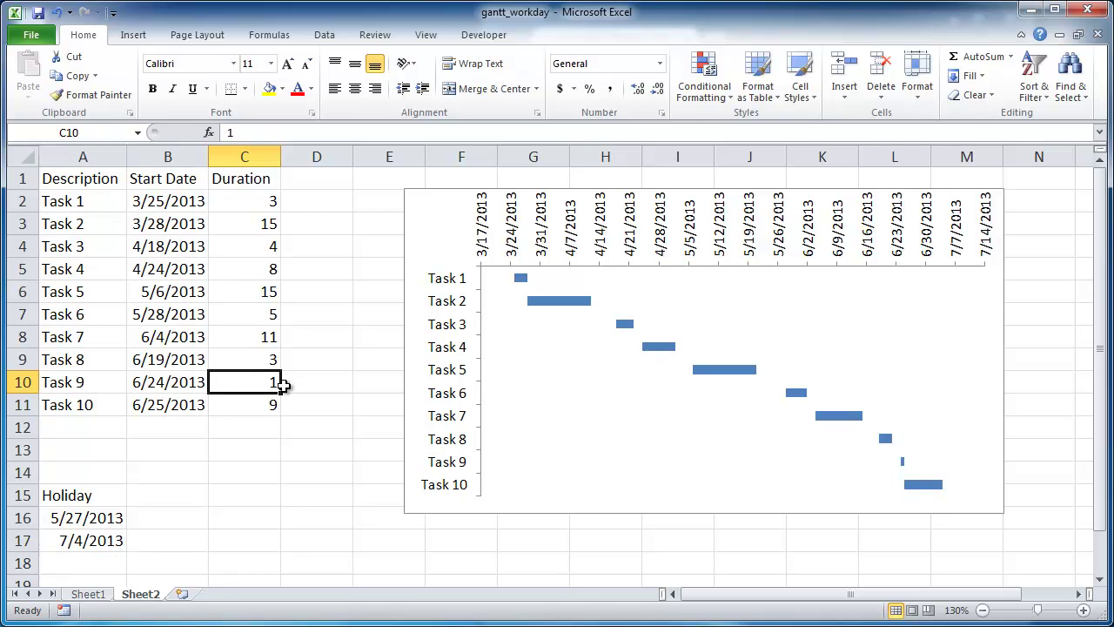
text(1)
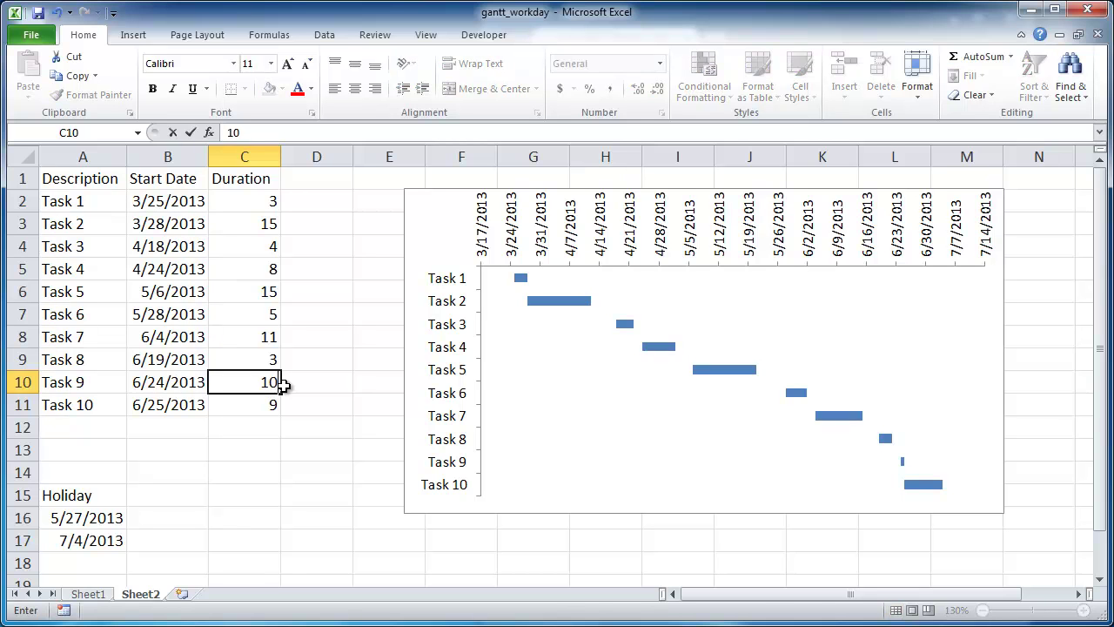
key(Return)
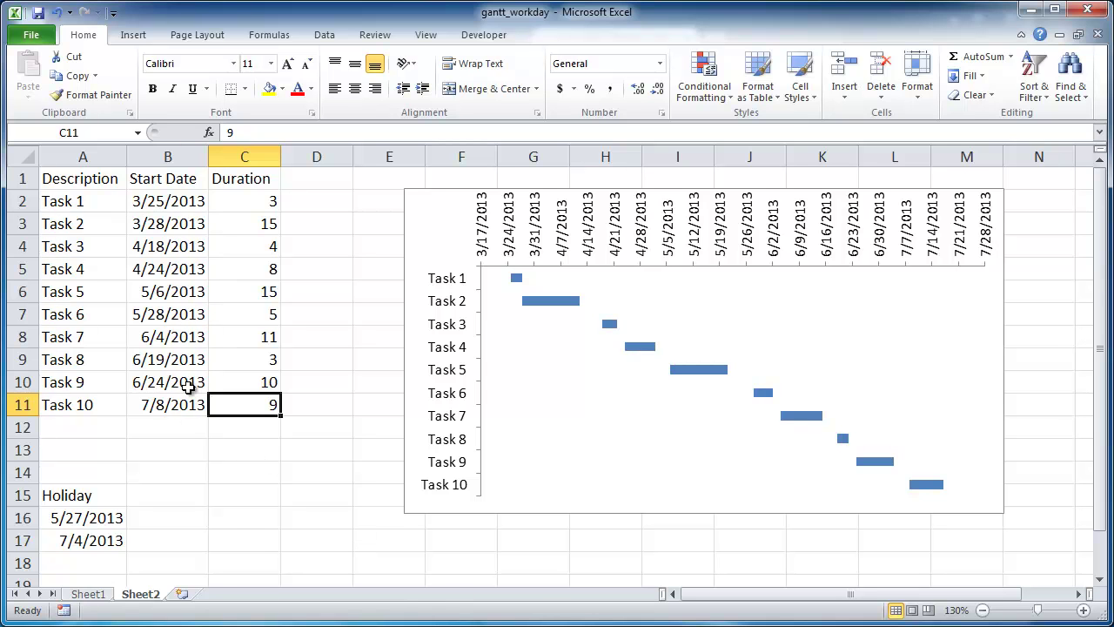
- Check July on the browser's 2013 calendar, return to Excel, and inspect the holiday reference in Task 9's start date formula in B10
click(434, 623)
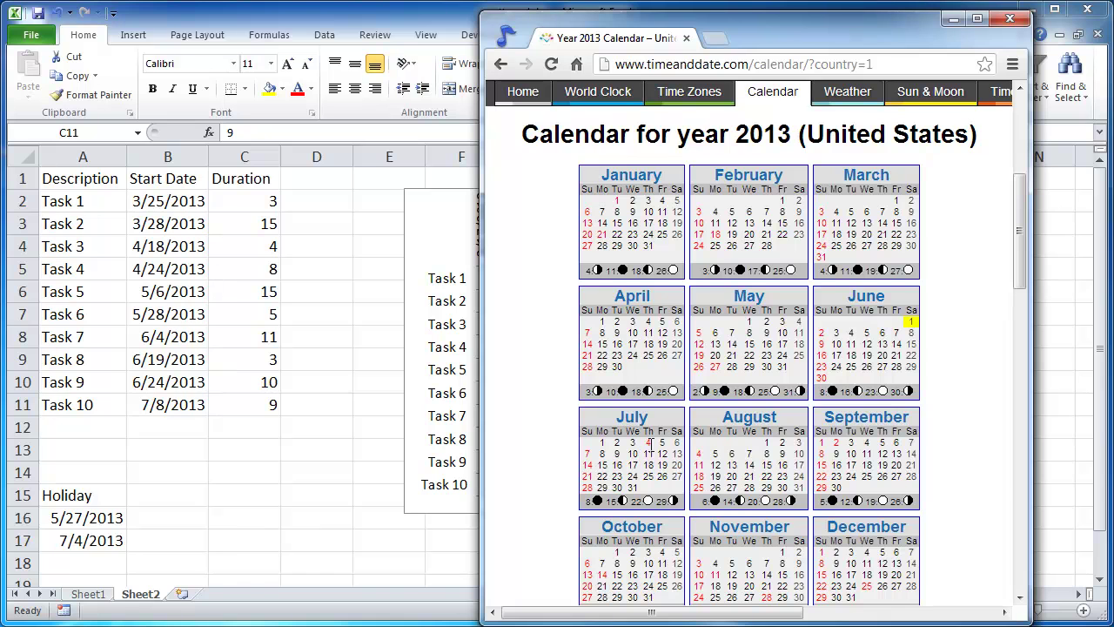
key(alt+Tab)
key(F2)
click(167, 382)
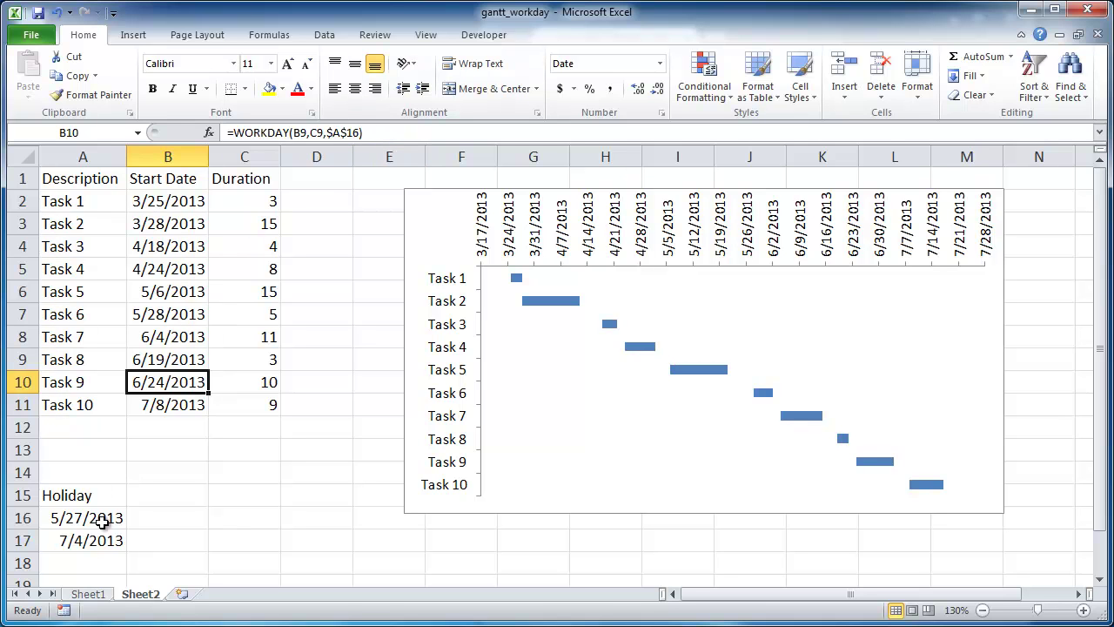
- Change the holidays argument of Task 2's WORKDAY formula in B3 to the absolute range $A$16:$A$17
click(168, 209)
click(171, 226)
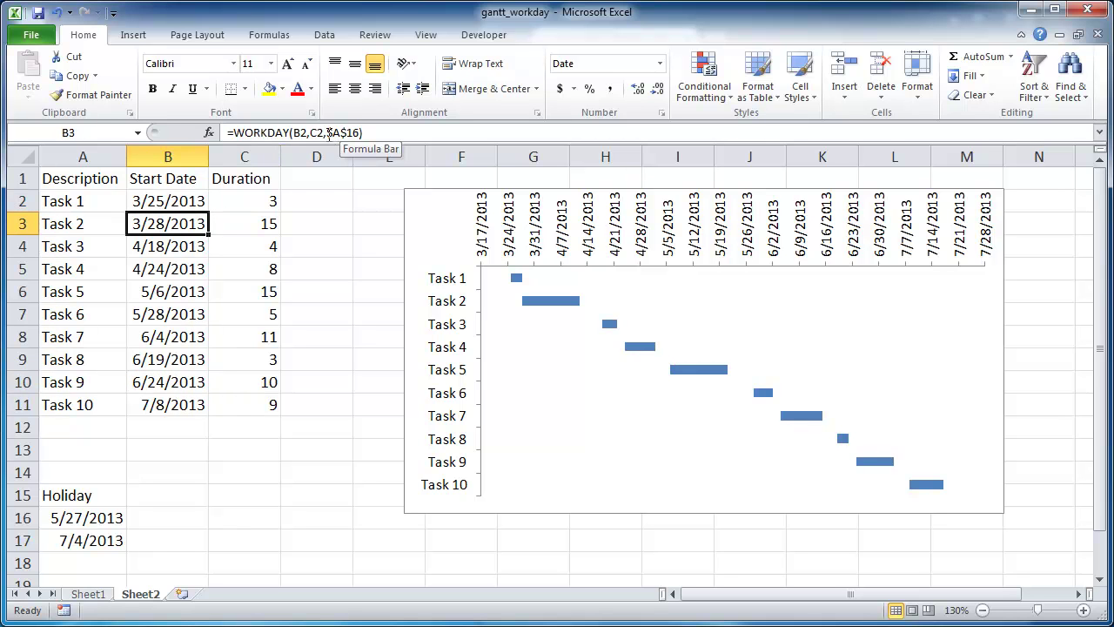
drag(328, 132, 353, 133)
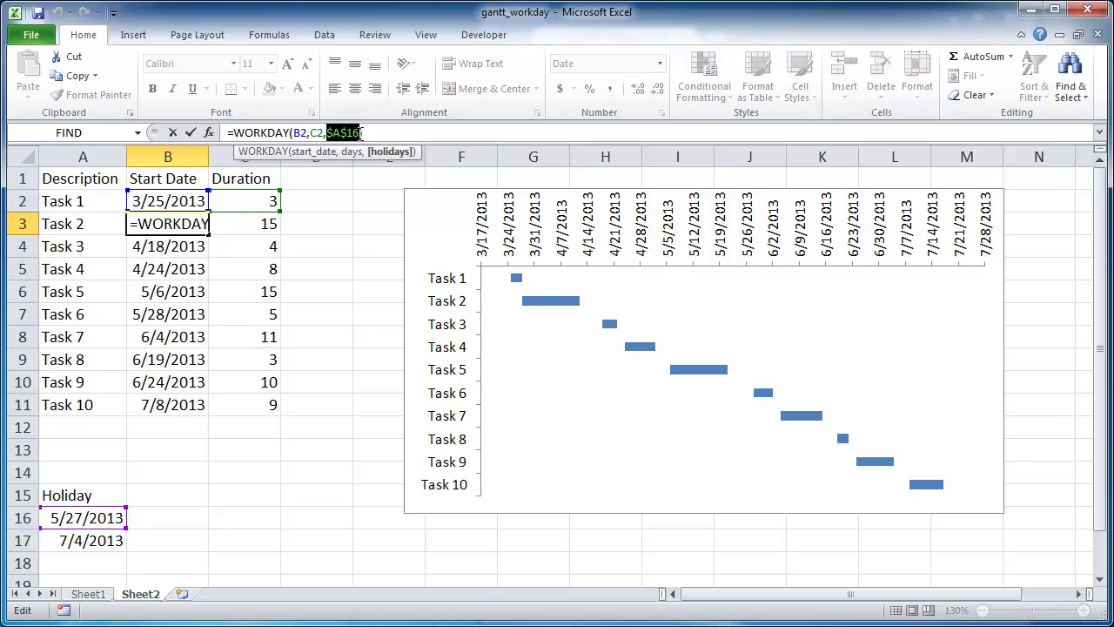
drag(91, 517, 88, 541)
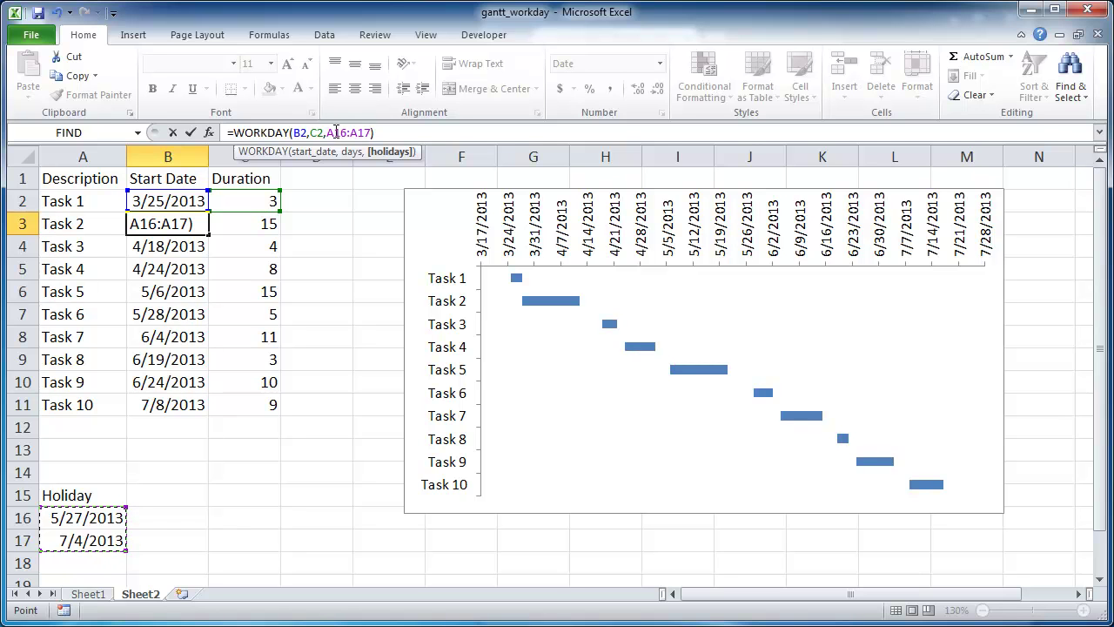
drag(326, 132, 368, 133)
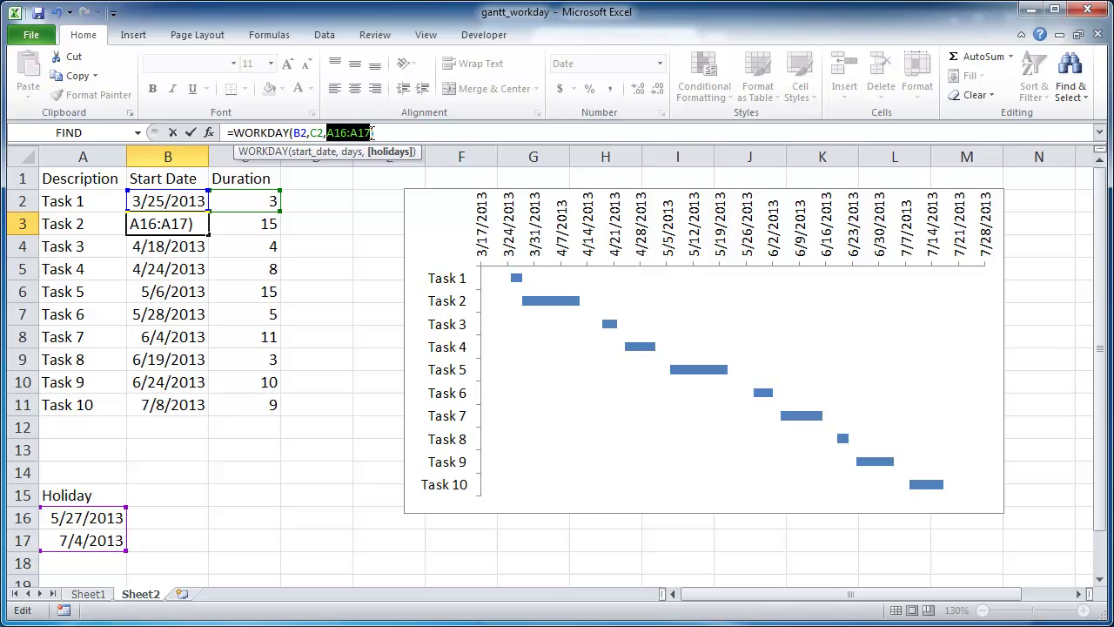
key(F4)
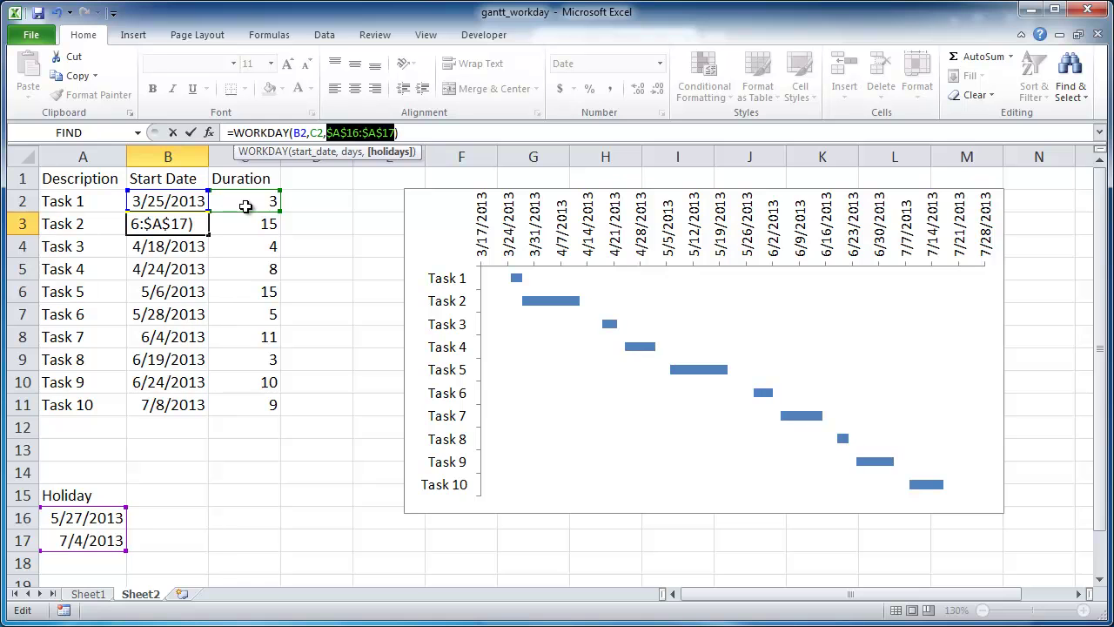
key(Return)
- Compare the holiday references in B3 and B4, and fill B3's updated WORKDAY formula down through Task 10 in B11
click(179, 224)
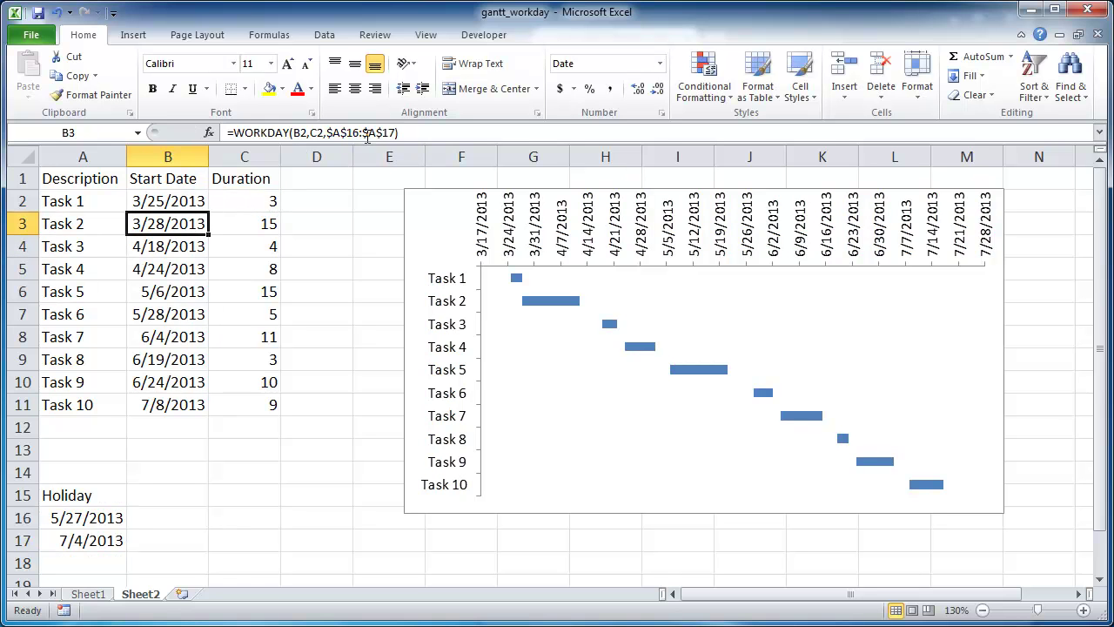
click(178, 252)
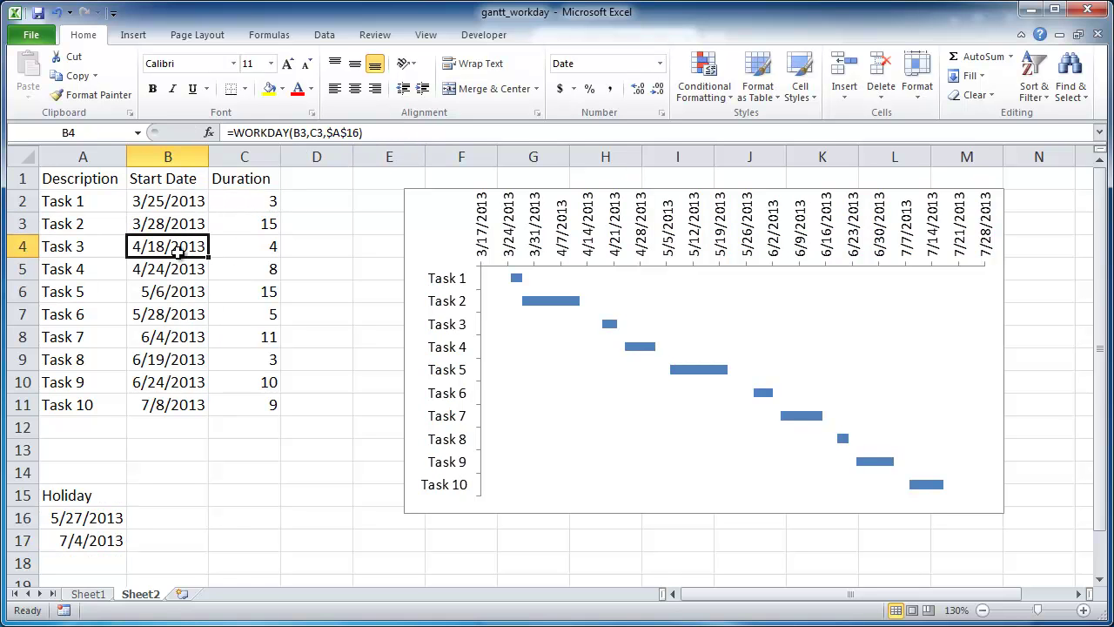
click(176, 224)
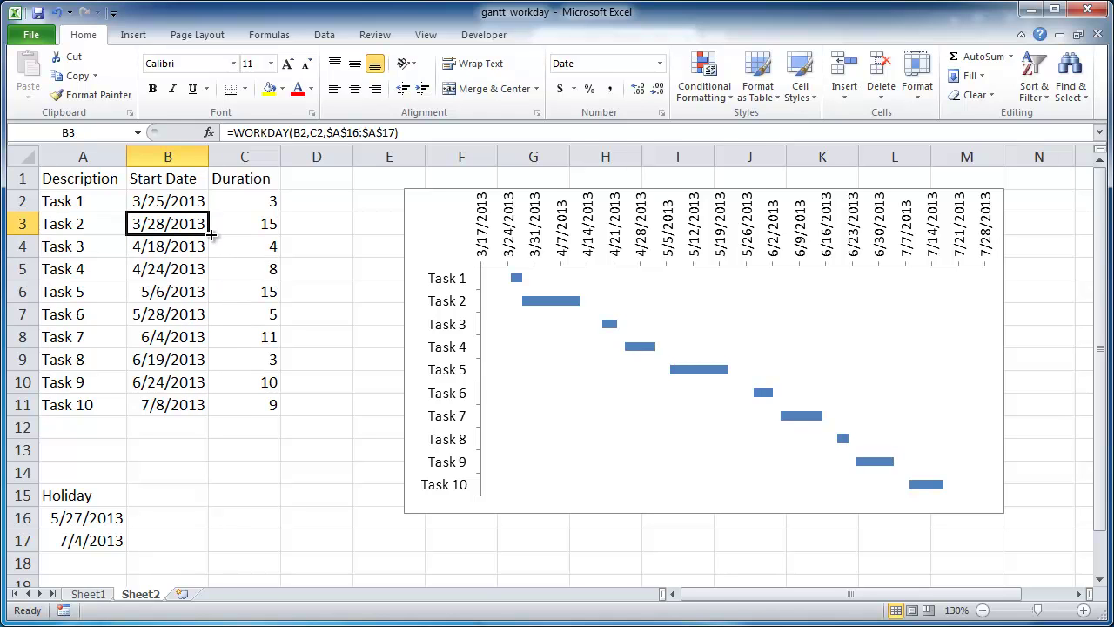
double_click(209, 234)
- Examine the filled start date formulas for Tasks 3 to 7 in B4:B8, checking their relative references and holiday range
click(188, 247)
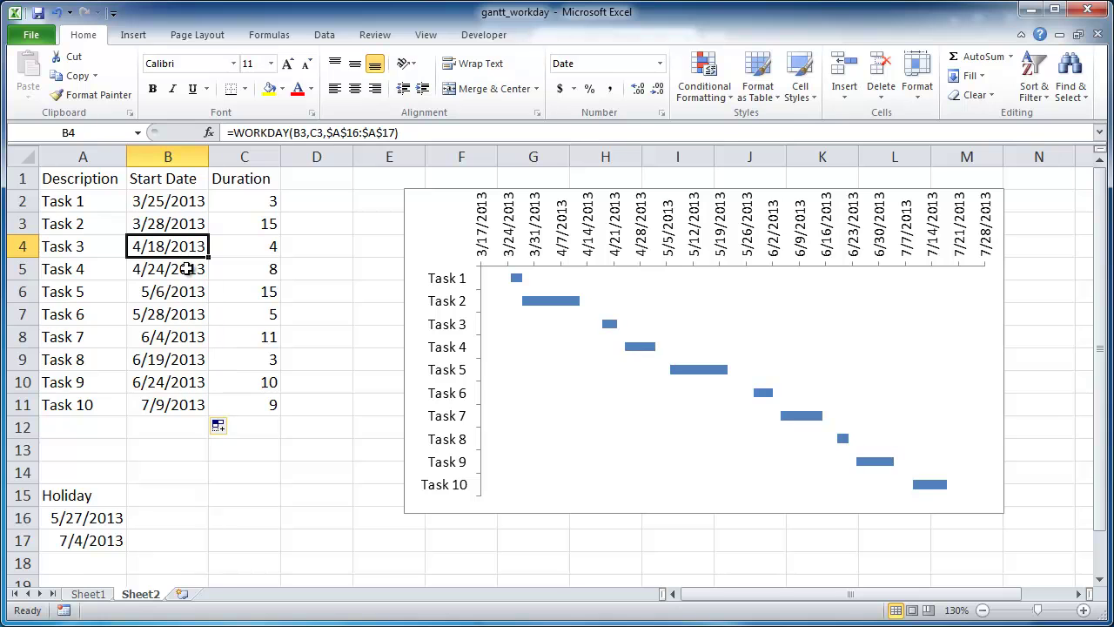
click(187, 269)
click(189, 304)
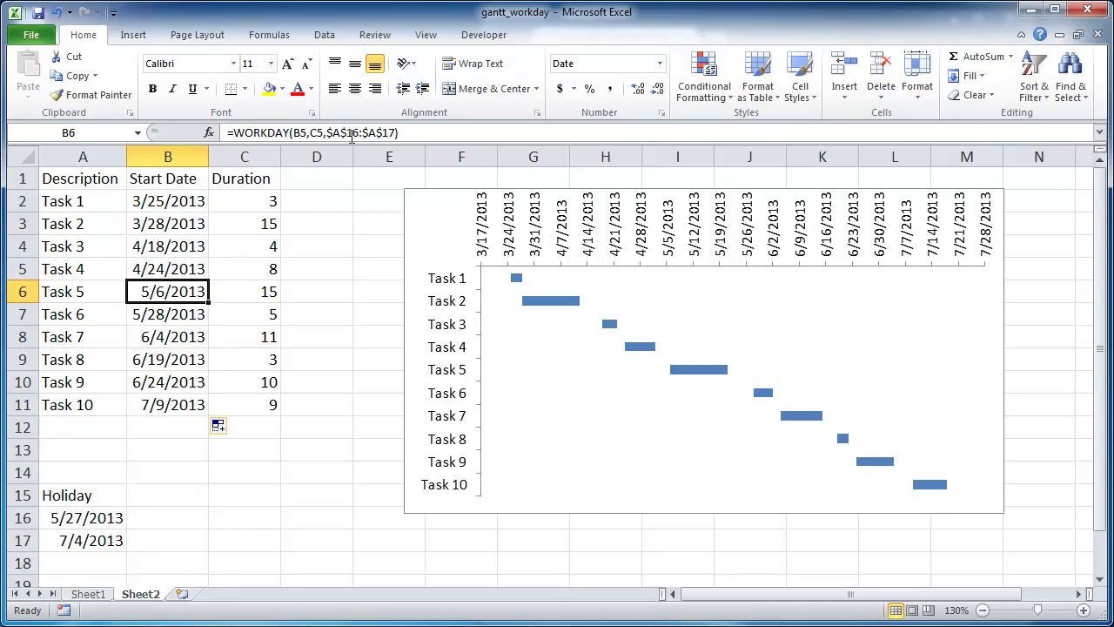
click(181, 270)
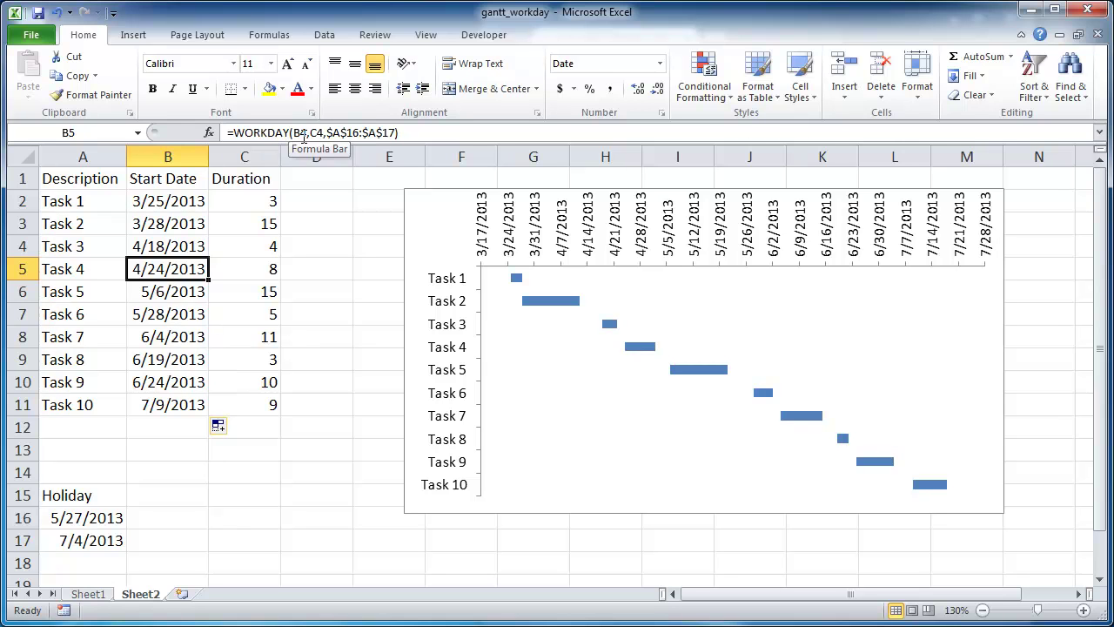
click(200, 248)
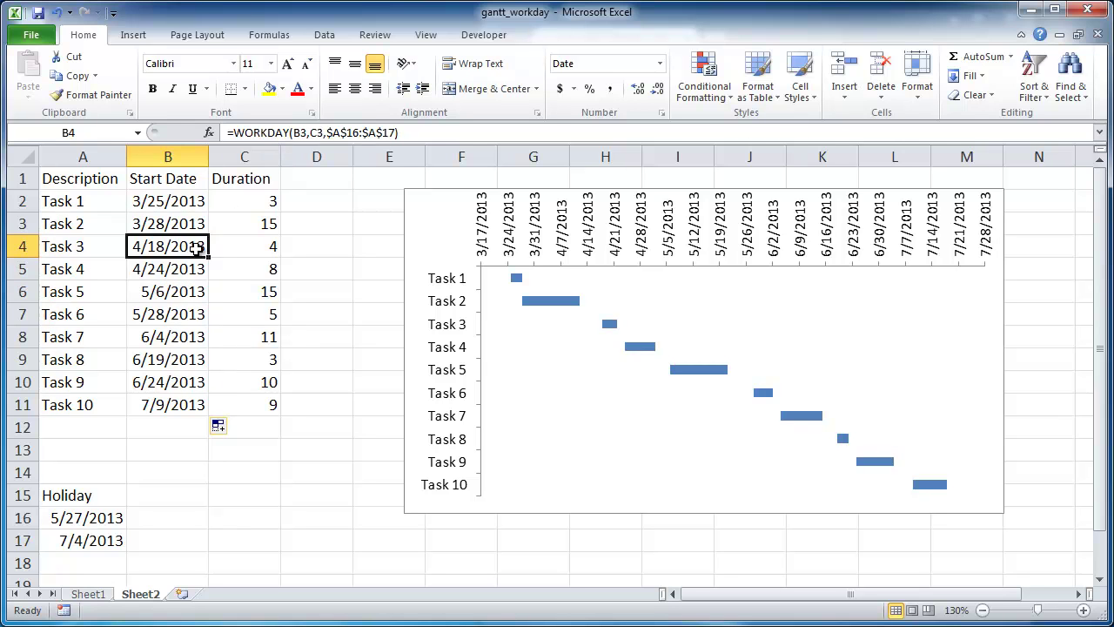
click(189, 269)
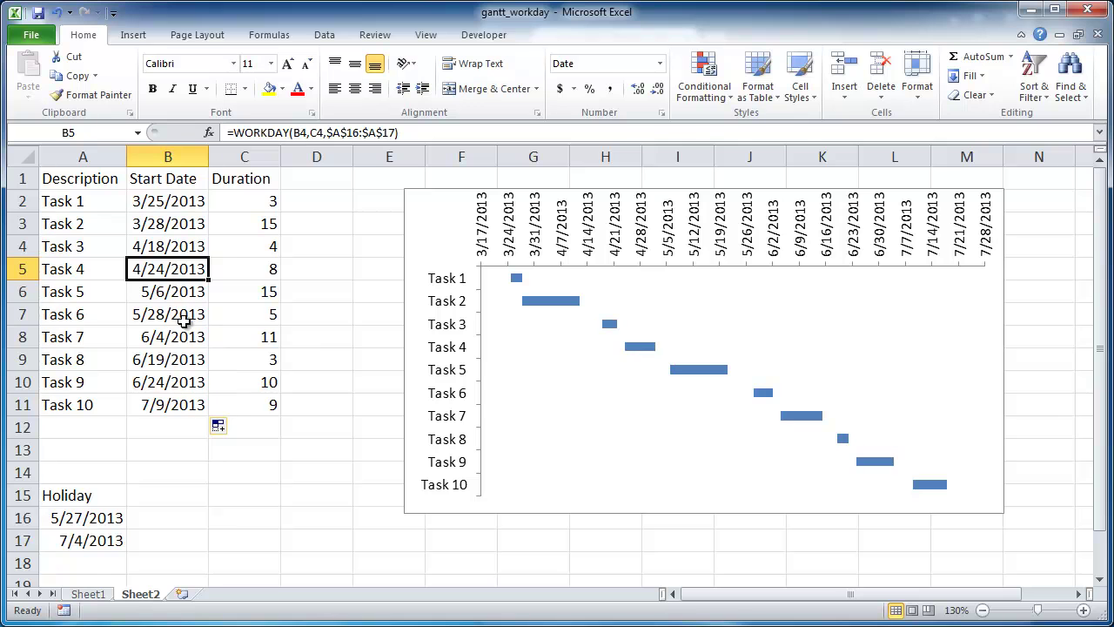
click(179, 296)
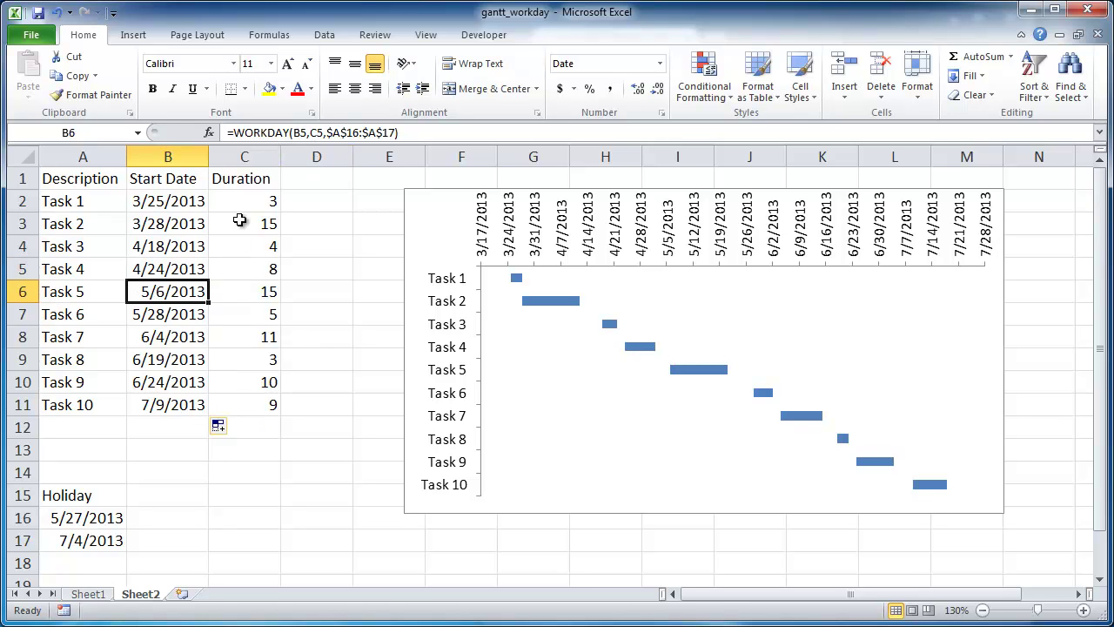
click(190, 312)
click(190, 334)
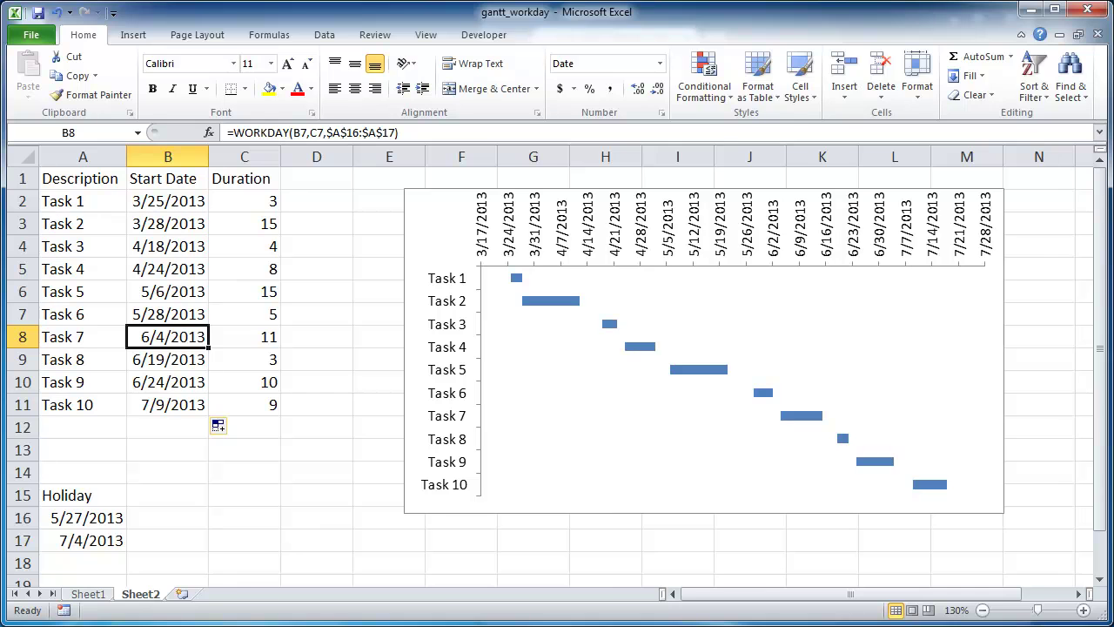
- Check July on the browser's 2013 calendar, return to Excel, and inspect Task 10's start date in B11 and the chart bars
click(547, 557)
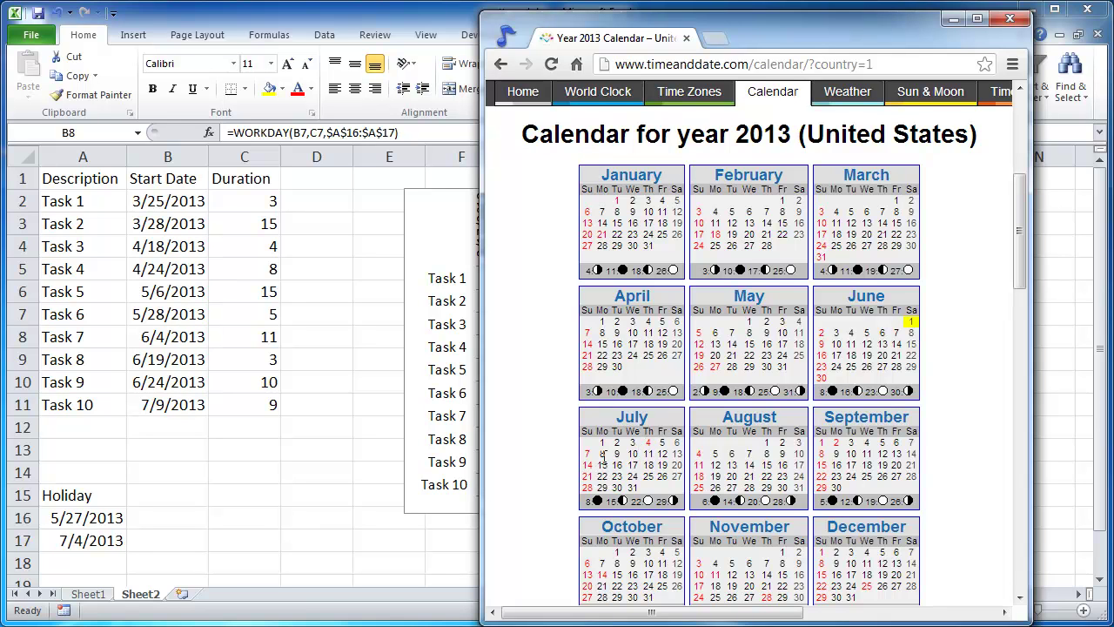
click(185, 409)
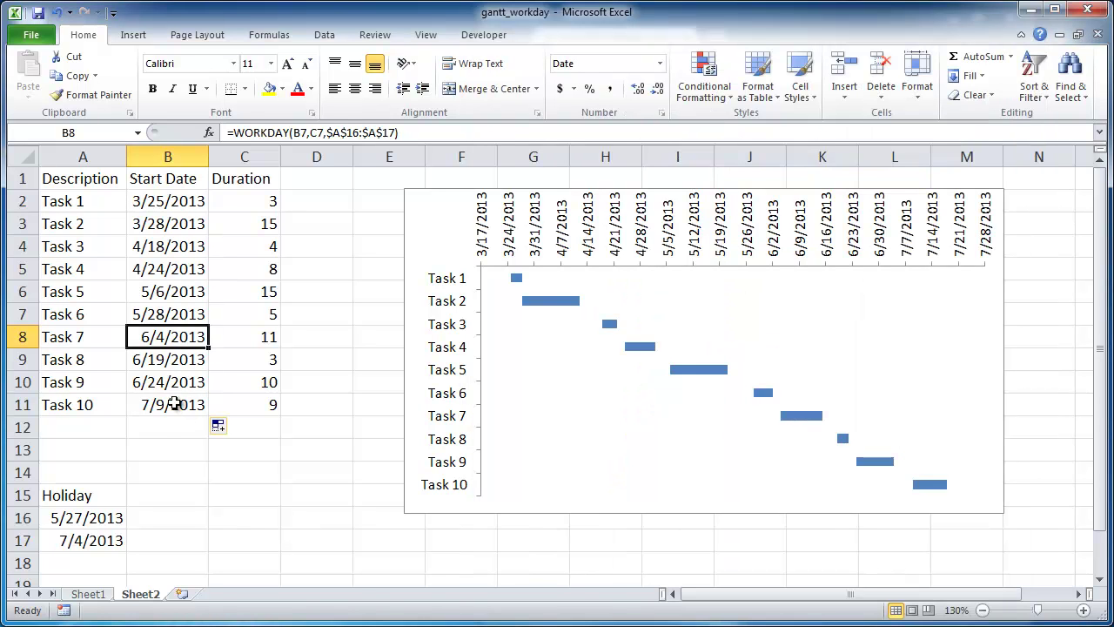
click(185, 408)
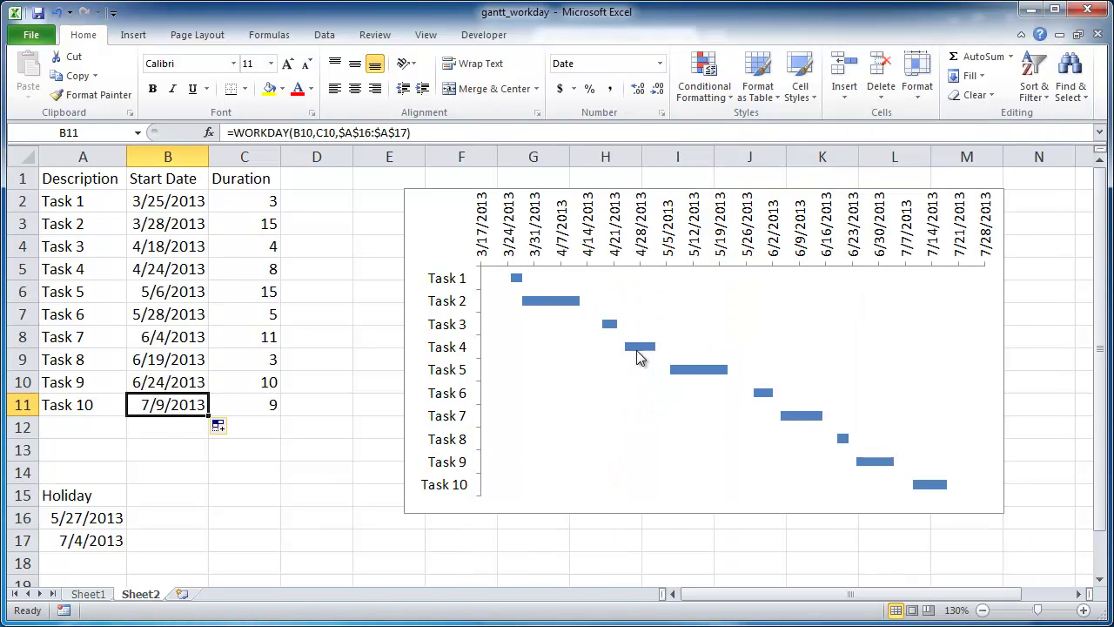
mouse_move(914, 490)
mouse_move(490, 450)
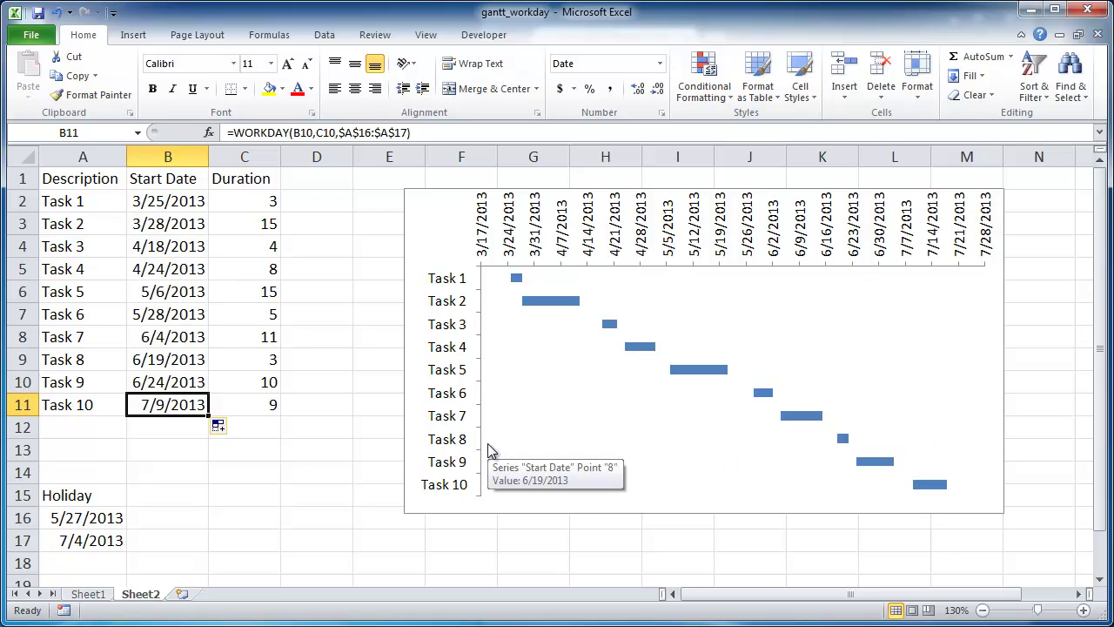
mouse_move(492, 421)
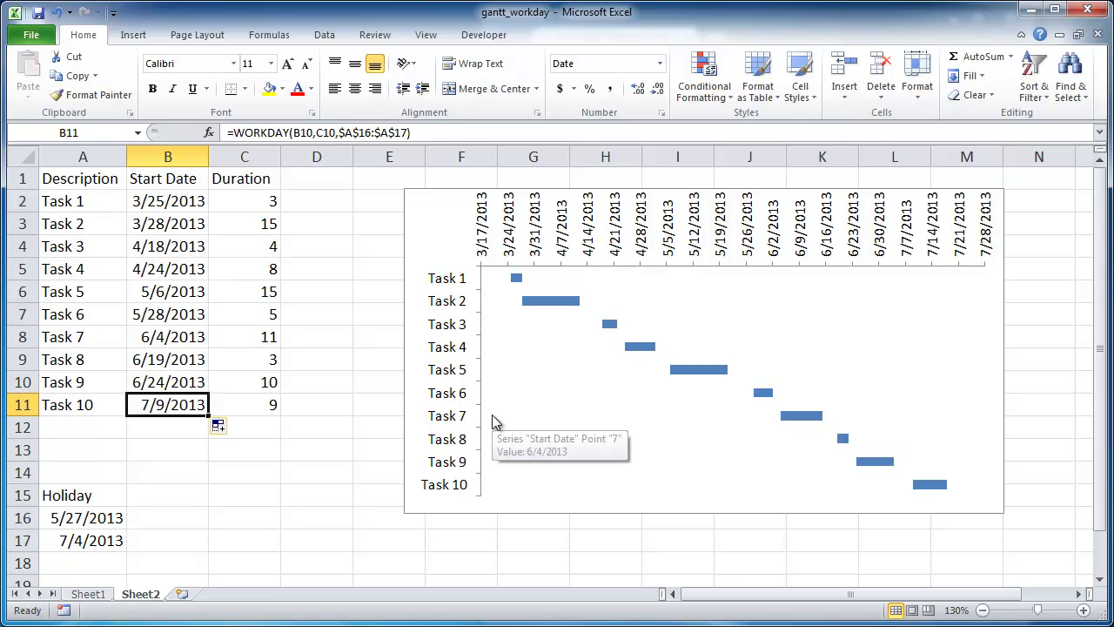